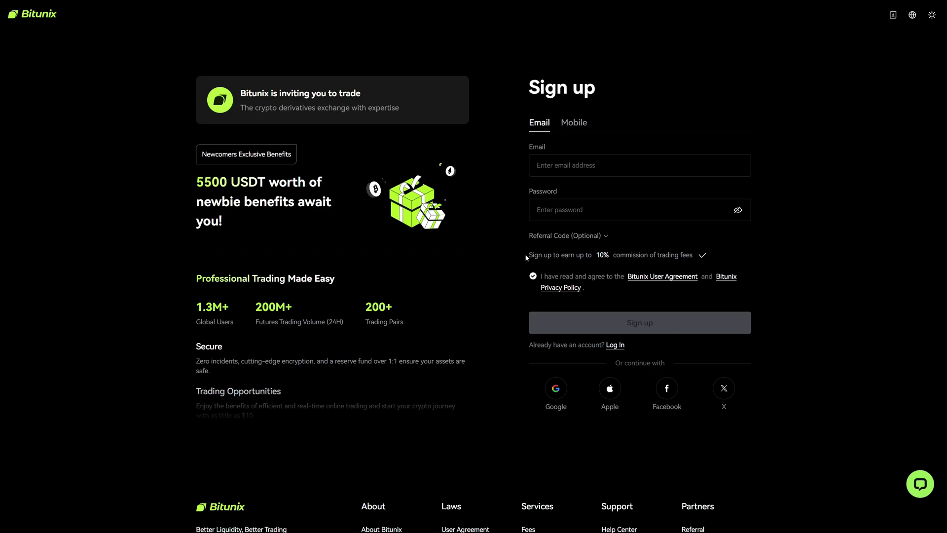
- Highlight the referral commission sentence on the sign-up page, then clear the highlight
{"action": "left_click_drag", "start_coordinate": [584, 255], "coordinate": [683, 264]}
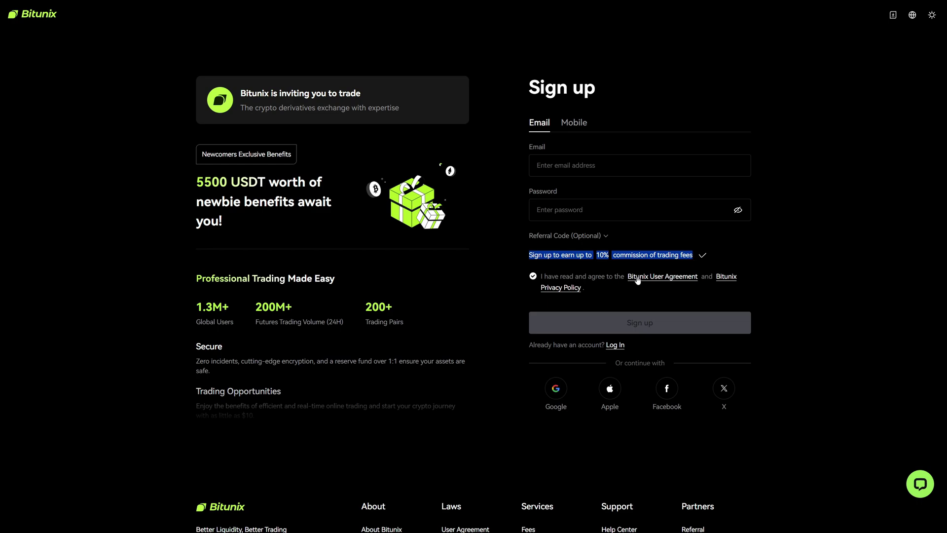
{"action": "left_click", "coordinate": [615, 255]}
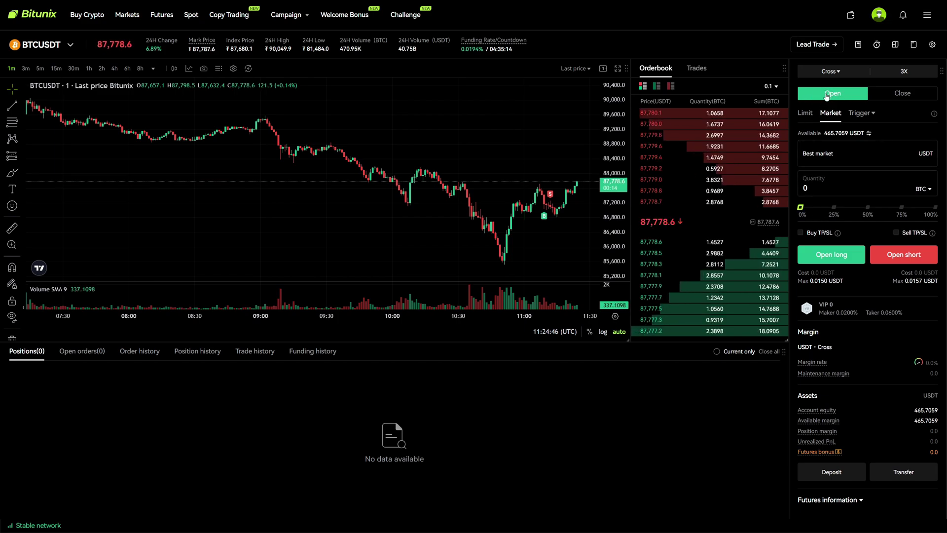
- Set the order size to 100% and enable TP/SL with a take-profit of 100,000
{"action": "left_click_drag", "start_coordinate": [805, 211], "coordinate": [936, 207]}
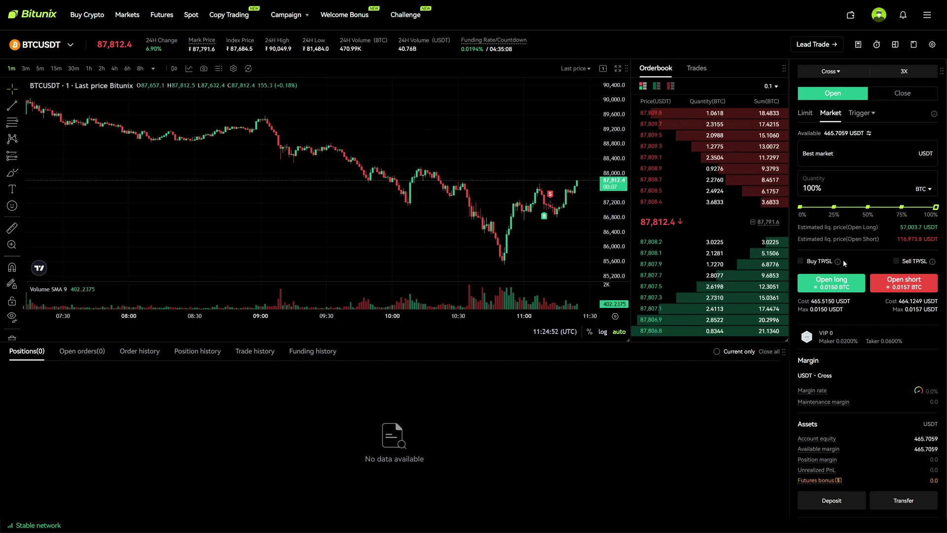
{"action": "left_click", "coordinate": [800, 262]}
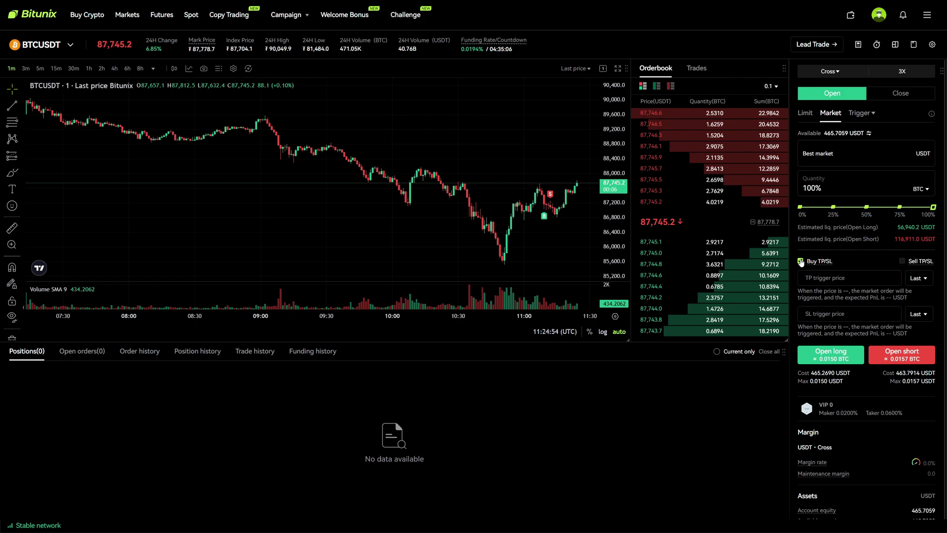
{"action": "left_click", "coordinate": [814, 278]}
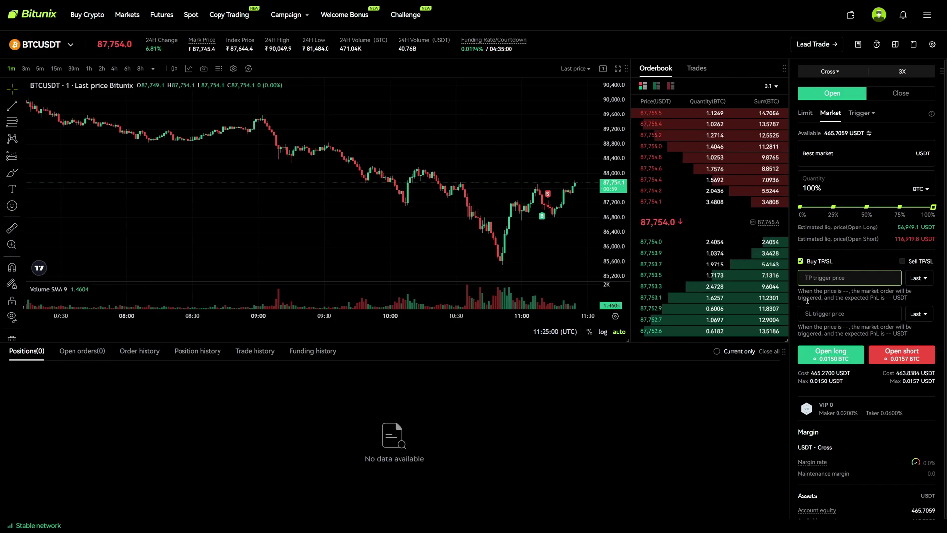
{"action": "type", "text": "100"}
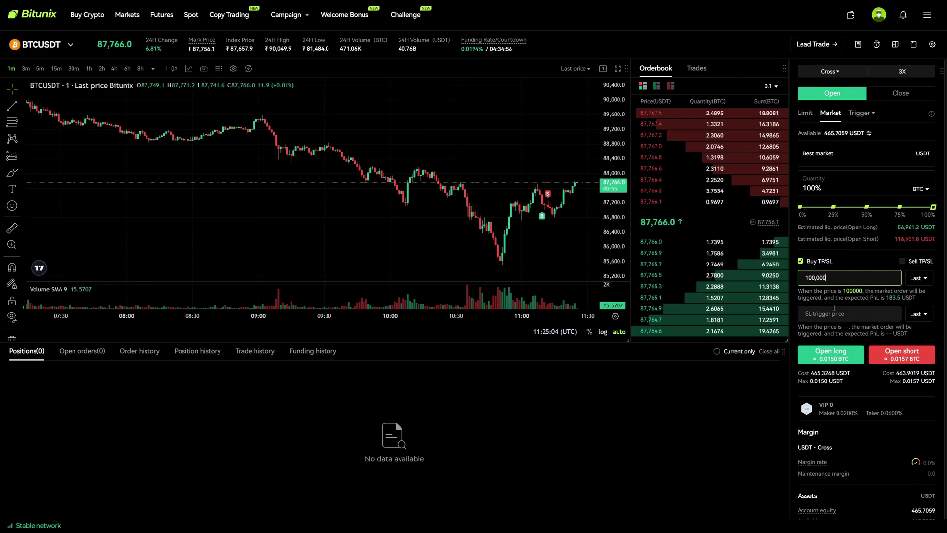
{"action": "triple_click", "coordinate": [889, 298]}
{"action": "triple_click", "coordinate": [888, 298]}
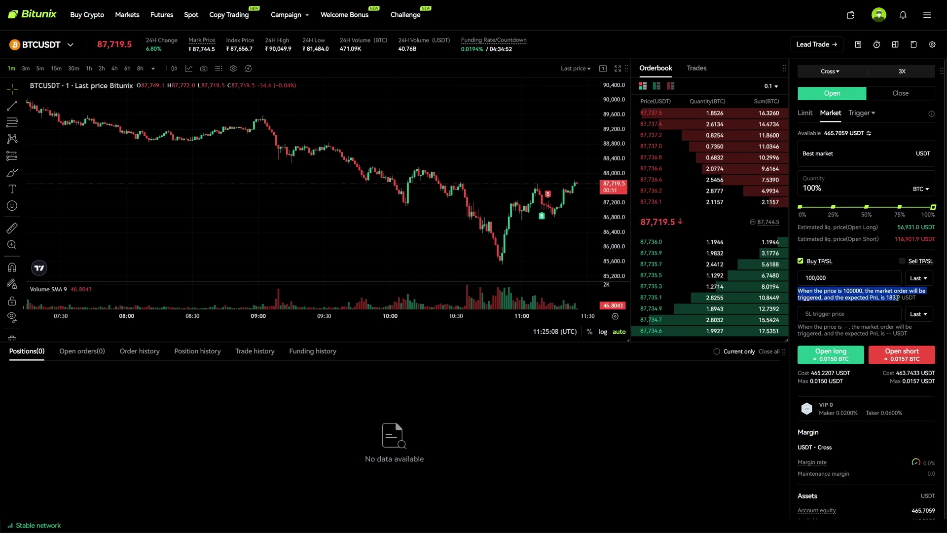
- Add a stop-loss of 80,000 and place the 0.015 BTC 3X cross market long
{"action": "left_click", "coordinate": [856, 316]}
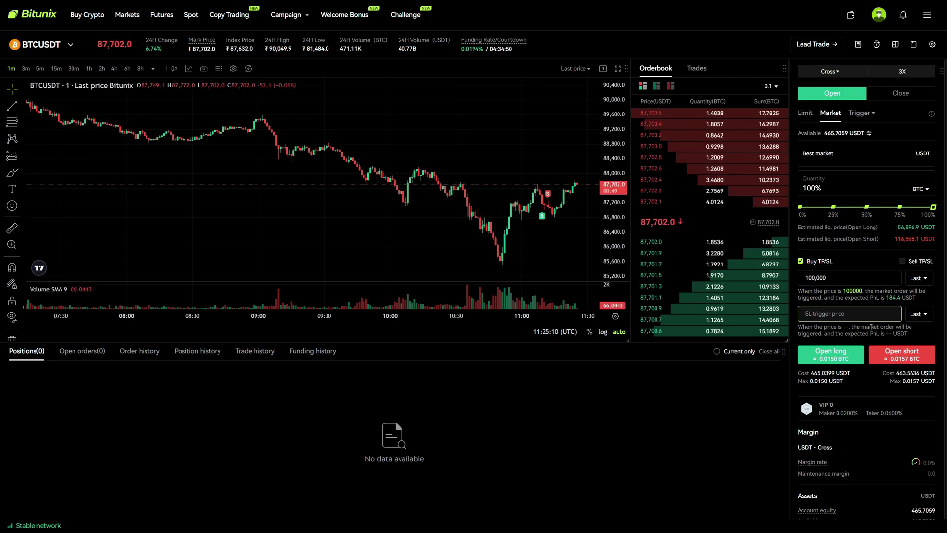
{"action": "type", "text": "80"}
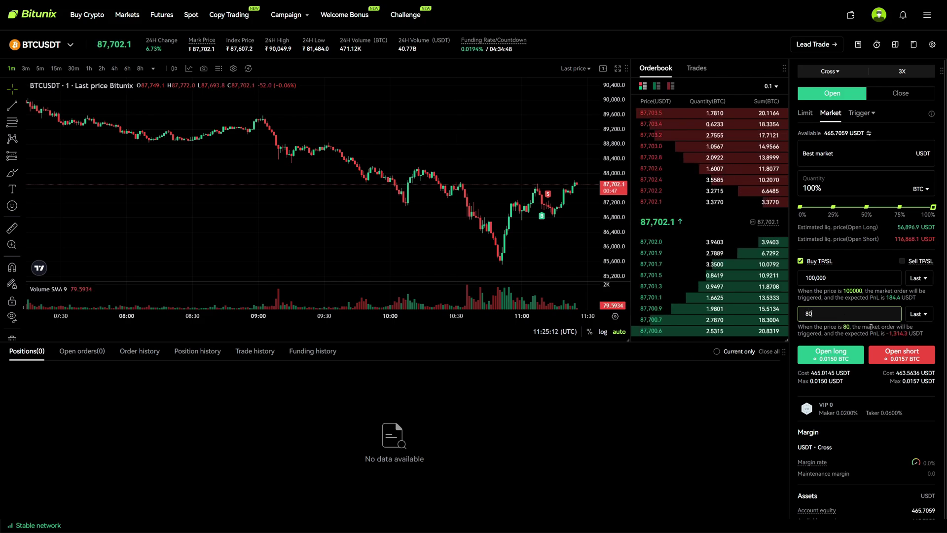
{"action": "type", "text": ",000"}
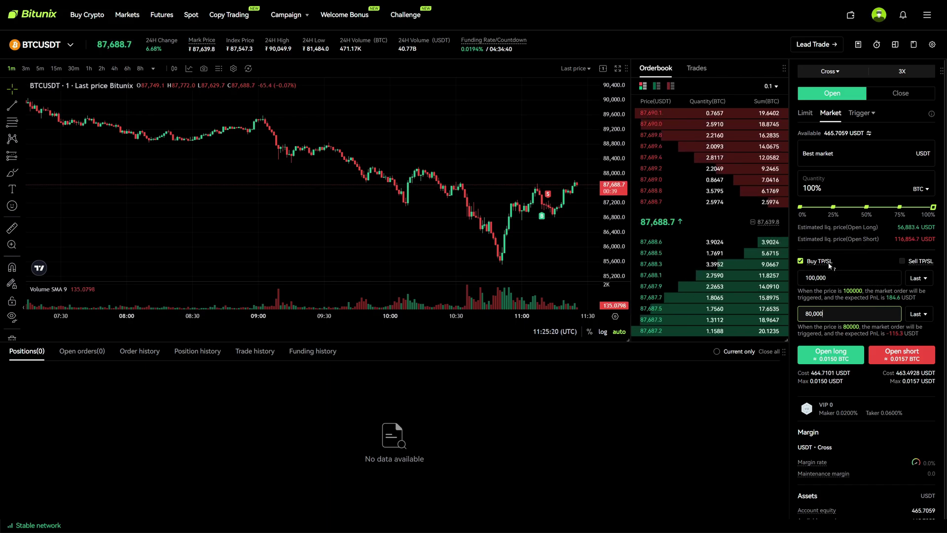
{"action": "mouse_move", "coordinate": [824, 265]}
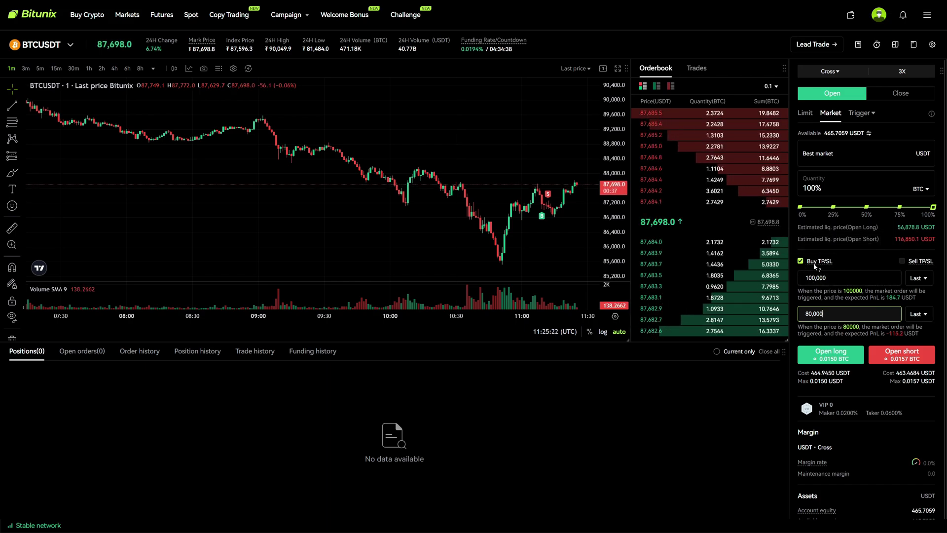
{"action": "mouse_move", "coordinate": [907, 262]}
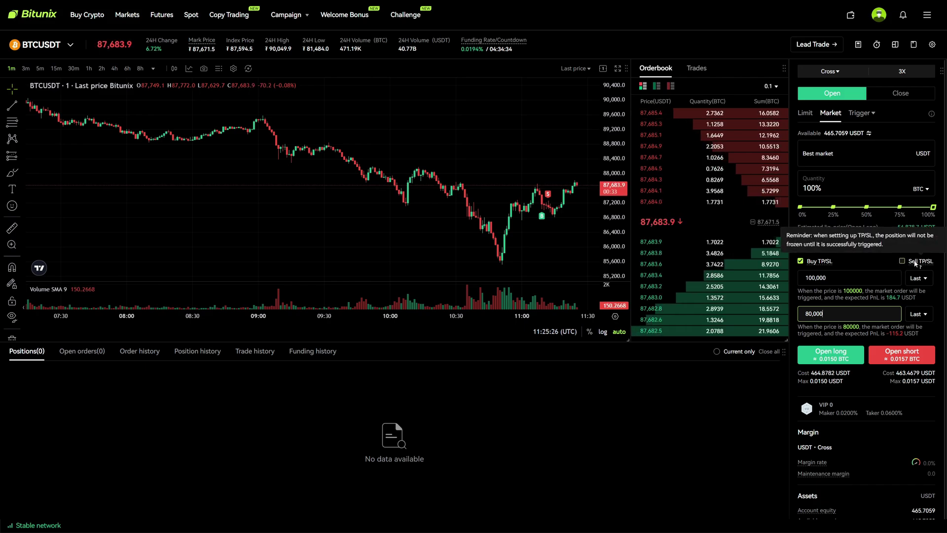
{"action": "left_click", "coordinate": [855, 274]}
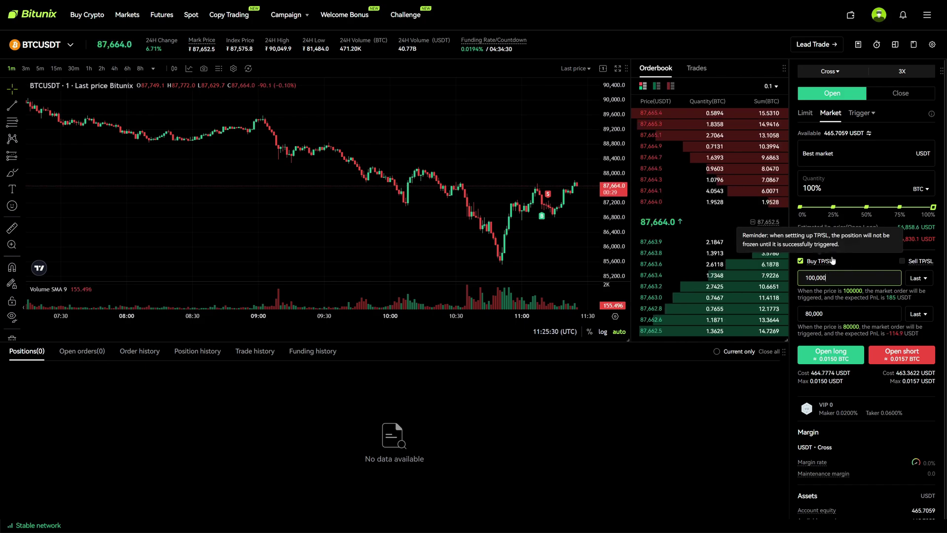
{"action": "left_click", "coordinate": [828, 361]}
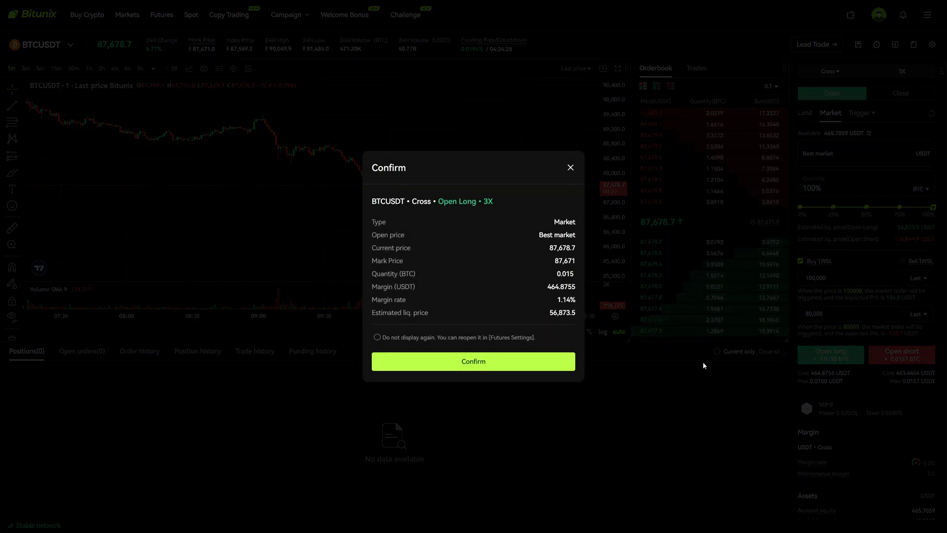
{"action": "left_click", "coordinate": [476, 360]}
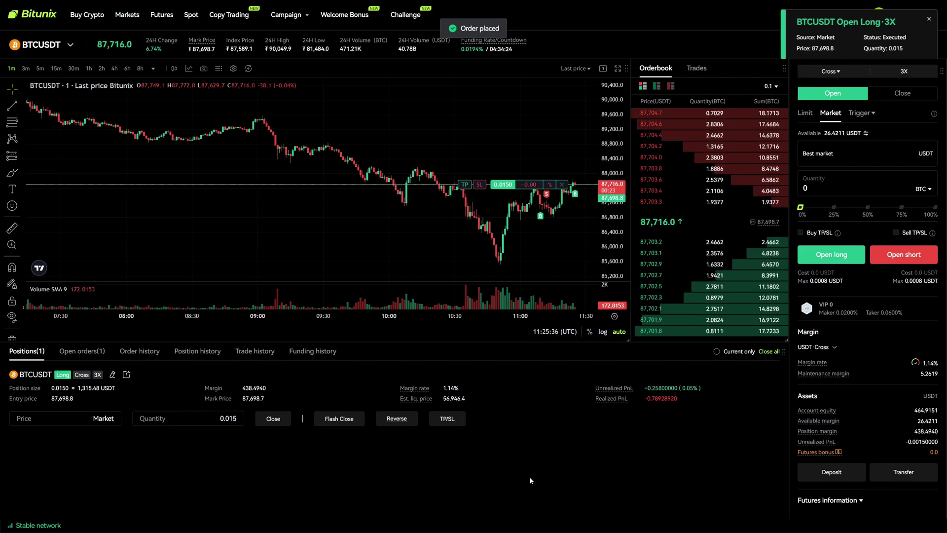
{"action": "left_click", "coordinate": [87, 352]}
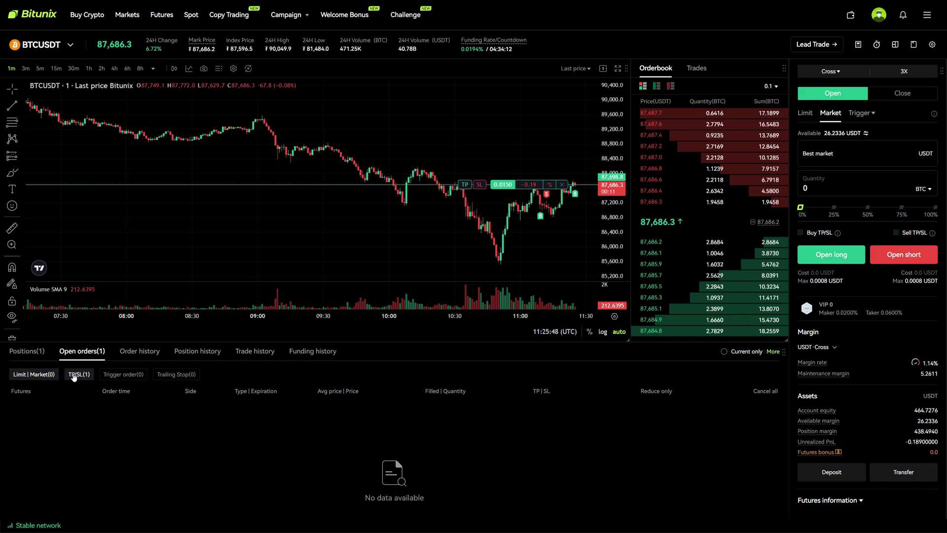
{"action": "left_click", "coordinate": [75, 374]}
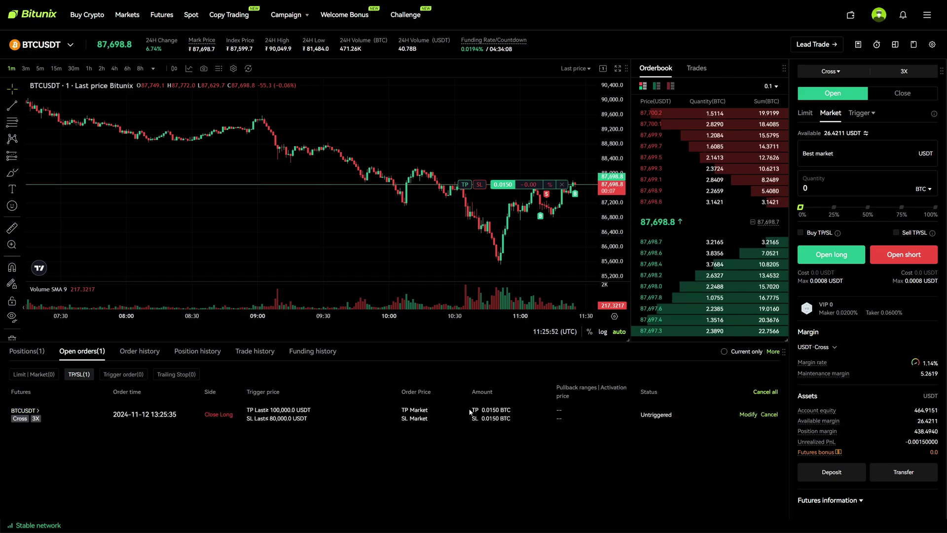
{"action": "left_click_drag", "start_coordinate": [470, 412], "coordinate": [513, 419]}
{"action": "left_click", "coordinate": [656, 445]}
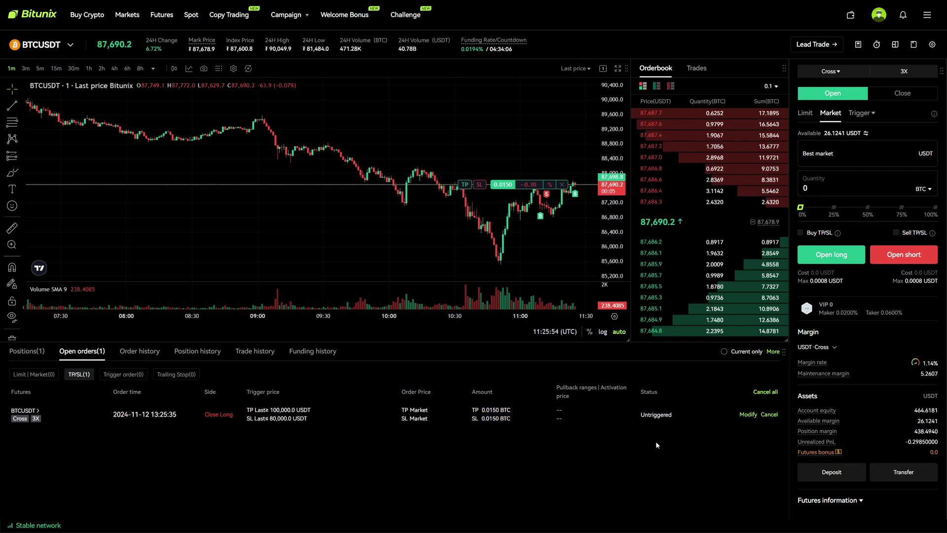
{"action": "left_click", "coordinate": [748, 414]}
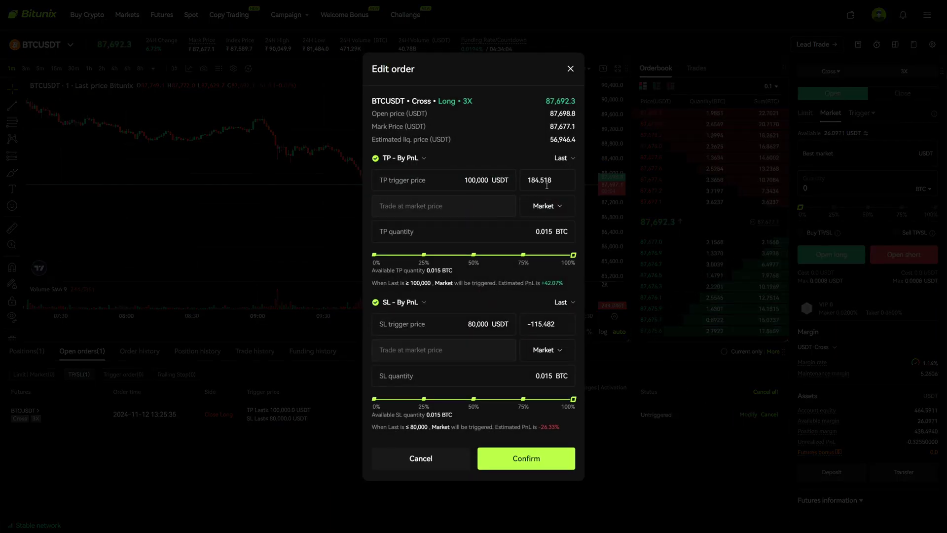
{"action": "left_click", "coordinate": [571, 70]}
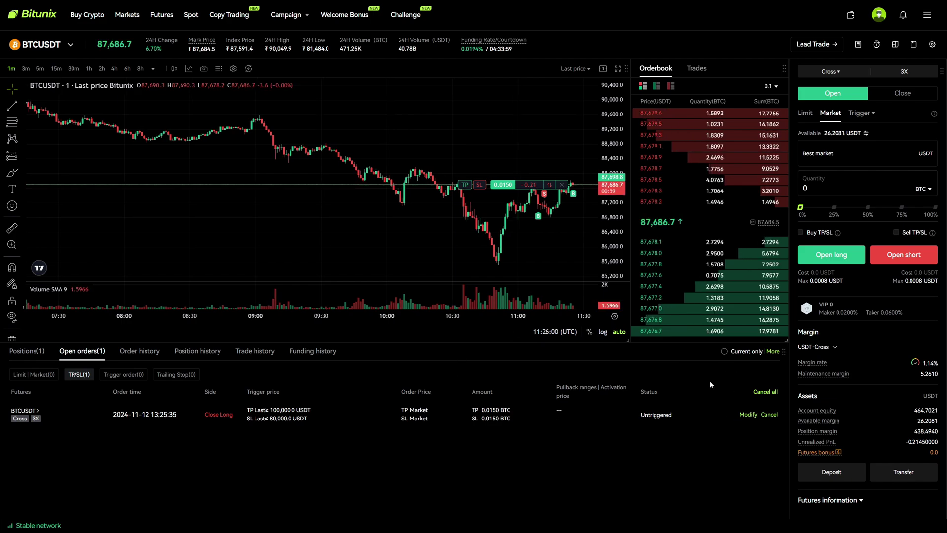
{"action": "left_click", "coordinate": [27, 351]}
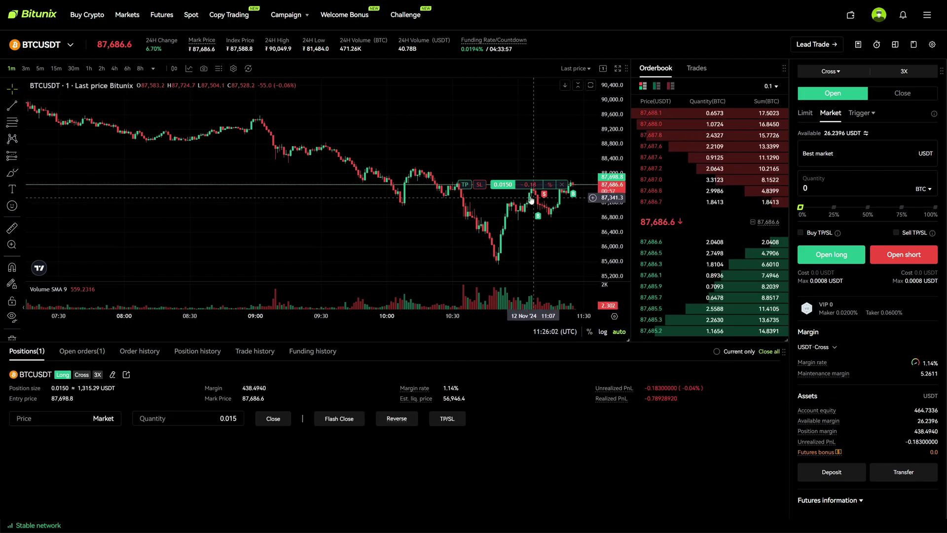
- Flash-close the 0.015 BTC long and open a new 0.0071 BTC market long at about 48%
{"action": "left_click", "coordinate": [561, 185]}
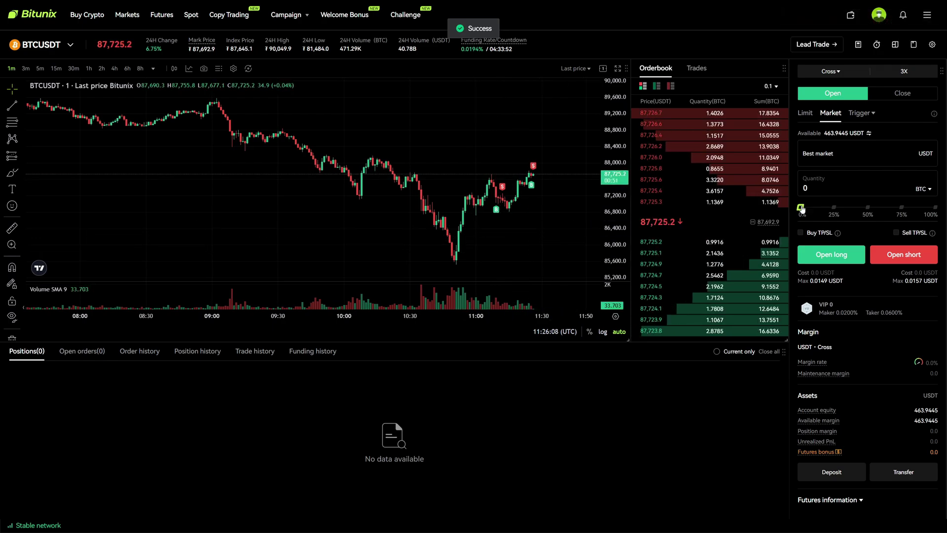
{"action": "left_click", "coordinate": [865, 207]}
{"action": "left_click", "coordinate": [833, 283]}
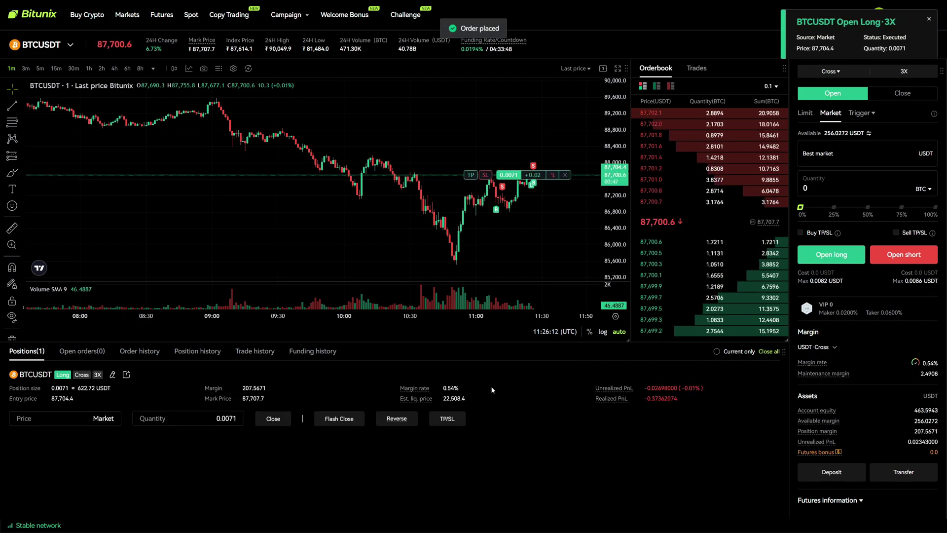
{"action": "left_click_drag", "start_coordinate": [543, 237], "coordinate": [443, 237]}
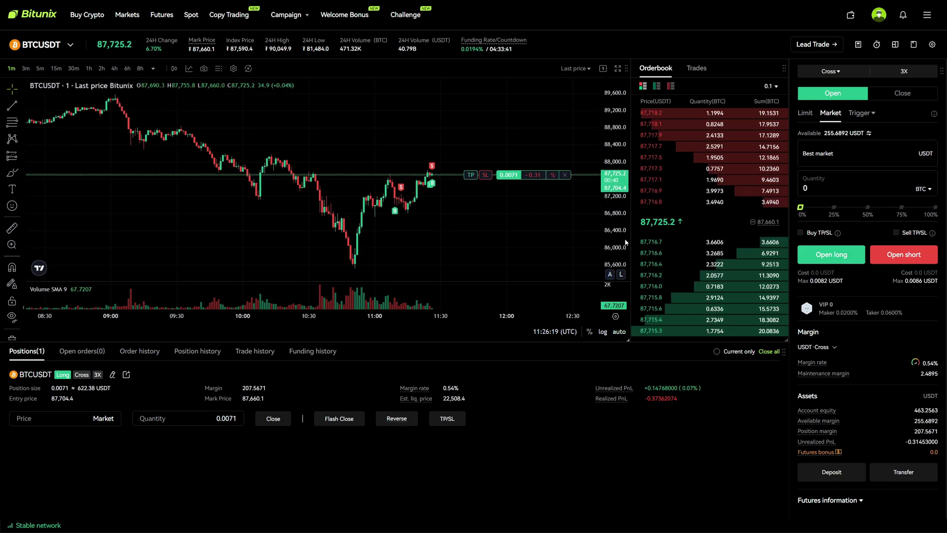
- Drag the stop-loss line on the chart down to 86,726.8
{"action": "left_click_drag", "start_coordinate": [562, 235], "coordinate": [526, 255]}
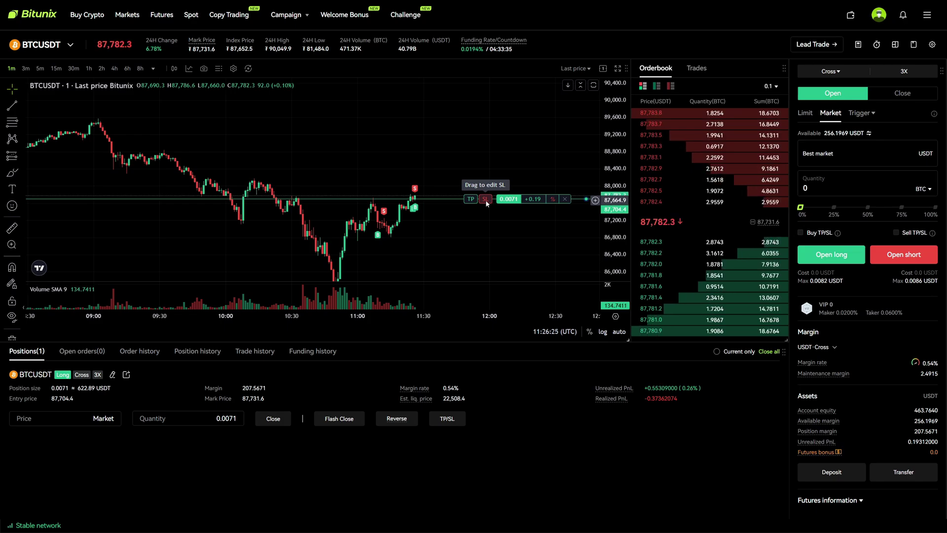
{"action": "left_click_drag", "start_coordinate": [485, 200], "coordinate": [472, 240]}
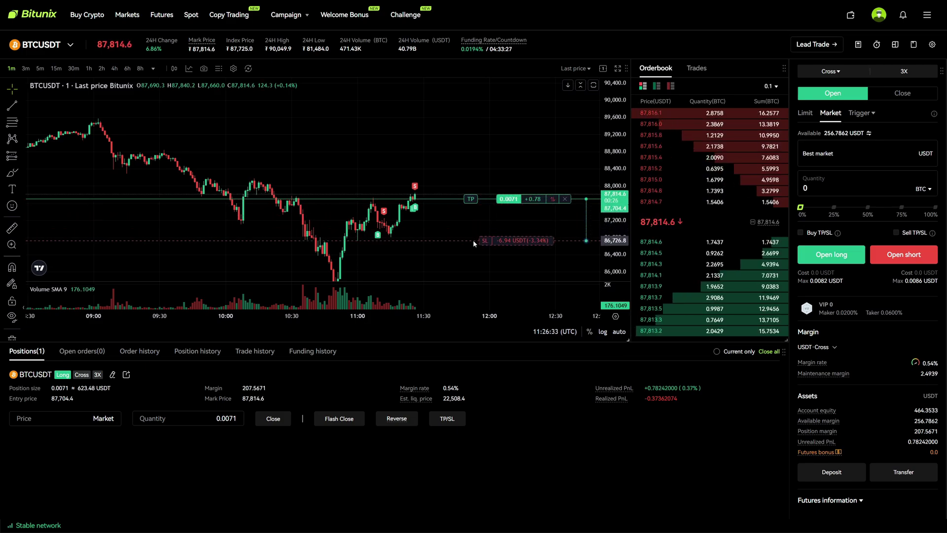
{"action": "left_click_drag", "start_coordinate": [473, 240], "coordinate": [473, 240]}
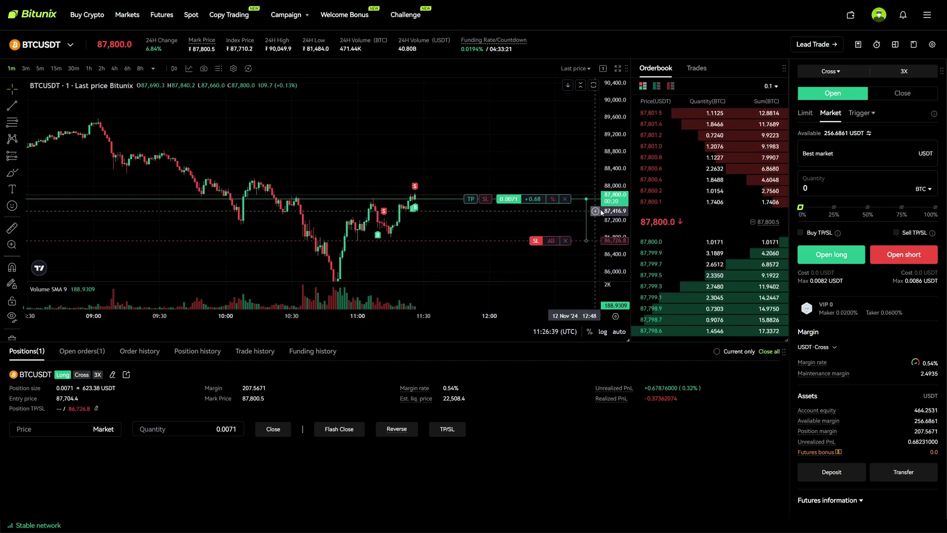
- Cancel the 86,726.8 stop-loss and 90,732.8 take-profit orders from the chart
{"action": "left_click_drag", "start_coordinate": [489, 200], "coordinate": [505, 133]}
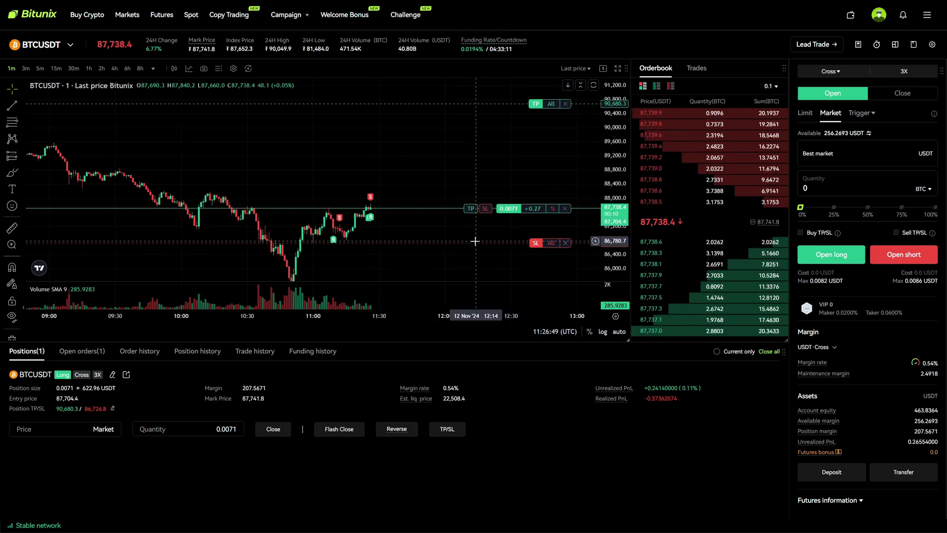
{"action": "left_click", "coordinate": [565, 242]}
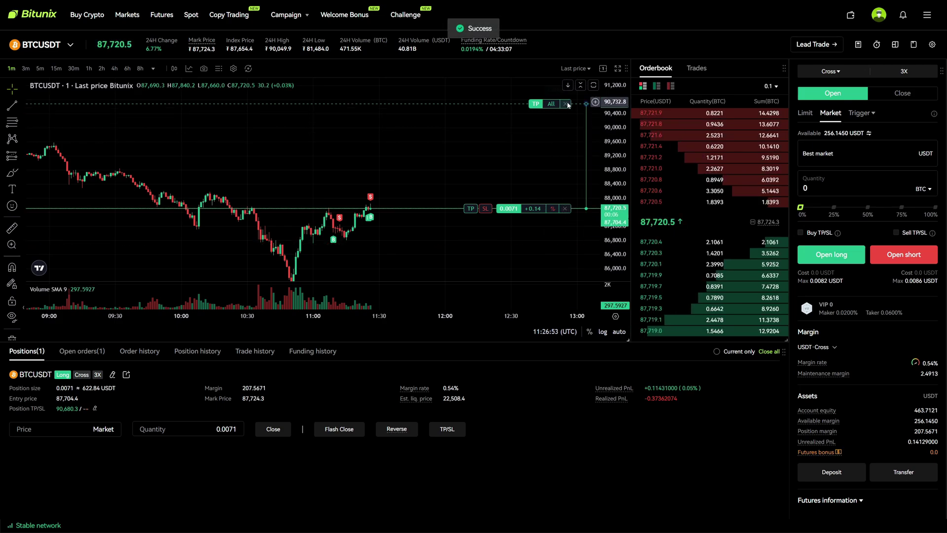
{"action": "left_click", "coordinate": [565, 104]}
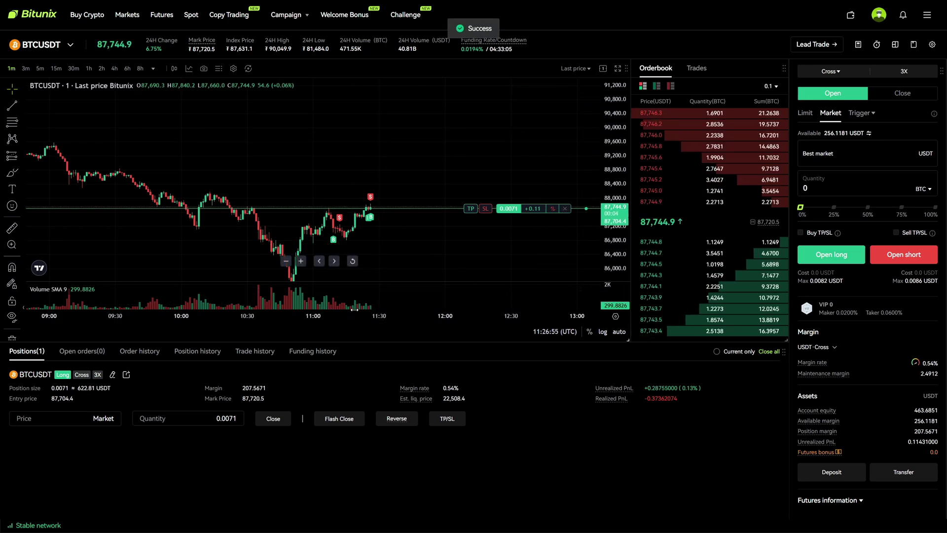
{"action": "left_click_drag", "start_coordinate": [535, 249], "coordinate": [545, 250]}
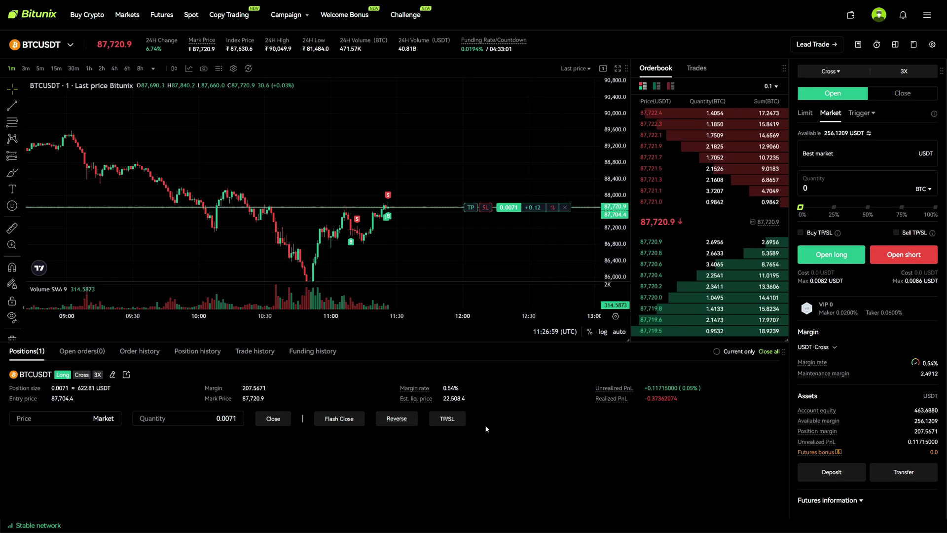
{"action": "left_click_drag", "start_coordinate": [490, 419], "coordinate": [437, 419]}
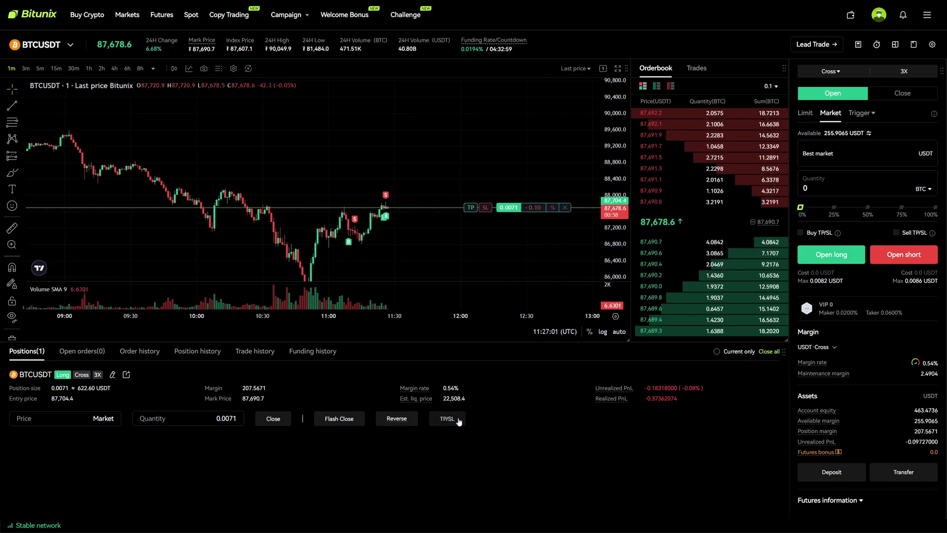
- Enter take-profit 100,000 and stop-loss 85,725, checking estimated PnL of +42.05% and -6.77%
{"action": "left_click", "coordinate": [452, 421]}
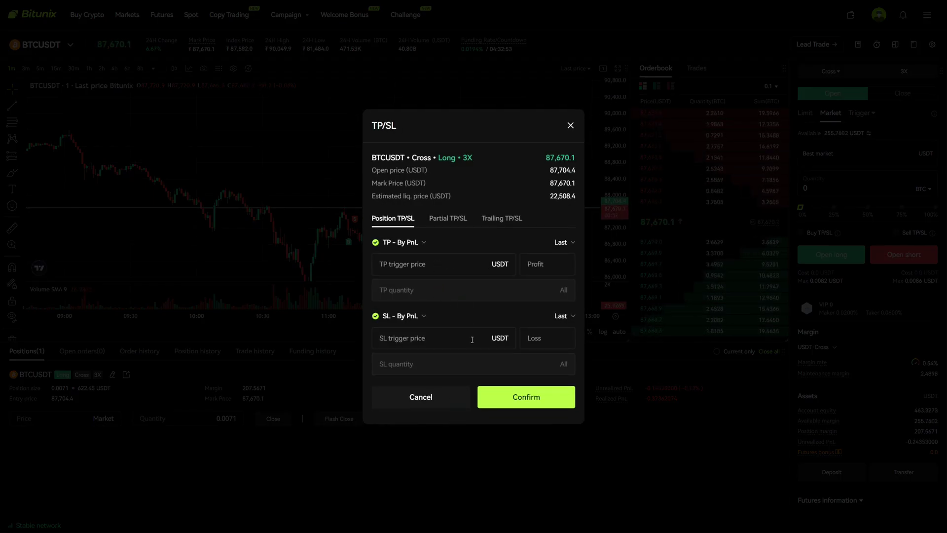
{"action": "type", "text": "1"}
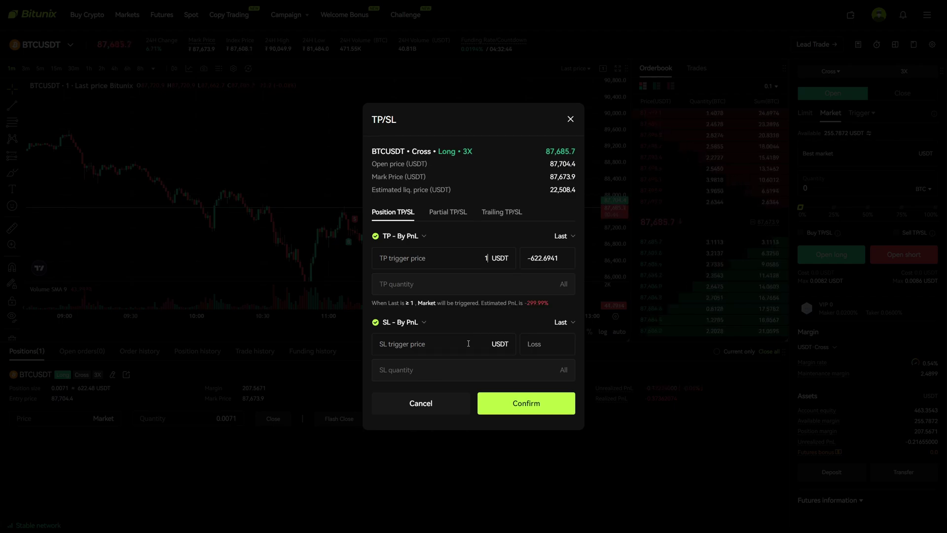
{"action": "type", "text": "000"}
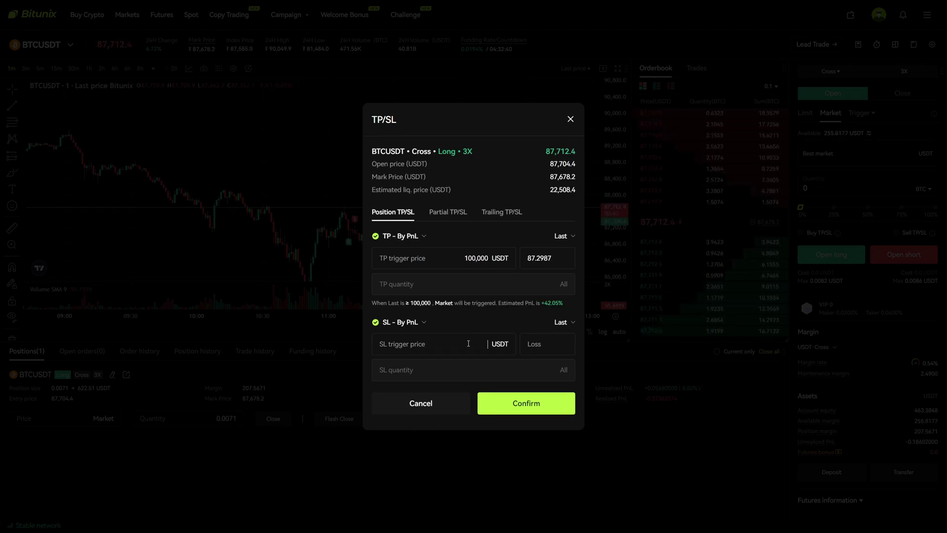
{"action": "type", "text": "008"}
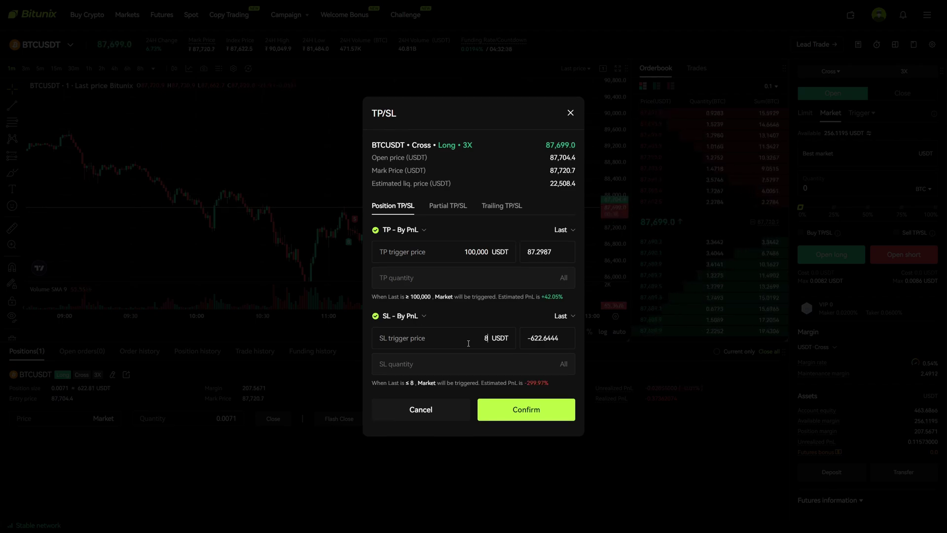
{"action": "type", "text": "57"}
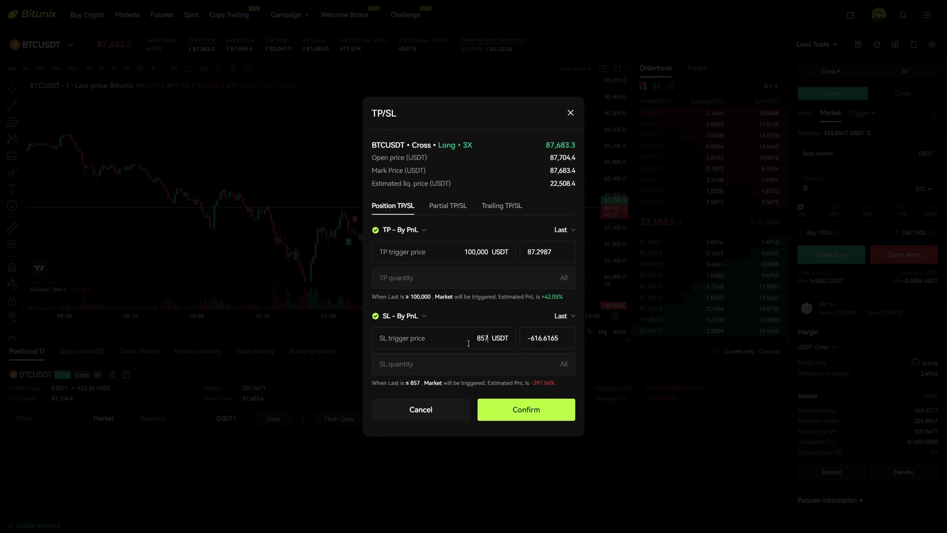
{"action": "type", "text": "25"}
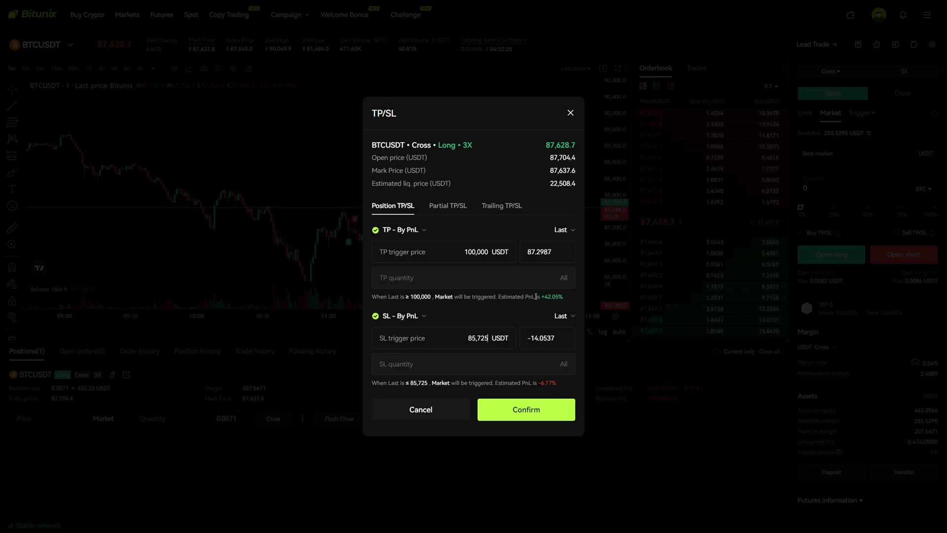
{"action": "left_click_drag", "start_coordinate": [546, 298], "coordinate": [564, 298]}
{"action": "left_click", "coordinate": [565, 302]}
{"action": "left_click_drag", "start_coordinate": [539, 384], "coordinate": [560, 386]}
{"action": "left_click", "coordinate": [560, 387]}
- Check the -14.0537 loss and 87.2987 profit figures, then confirm the TP/SL orders
{"action": "left_click_drag", "start_coordinate": [532, 337], "coordinate": [557, 336]}
{"action": "left_click", "coordinate": [557, 339]}
{"action": "left_click_drag", "start_coordinate": [529, 255], "coordinate": [552, 253]}
{"action": "left_click", "coordinate": [551, 252]}
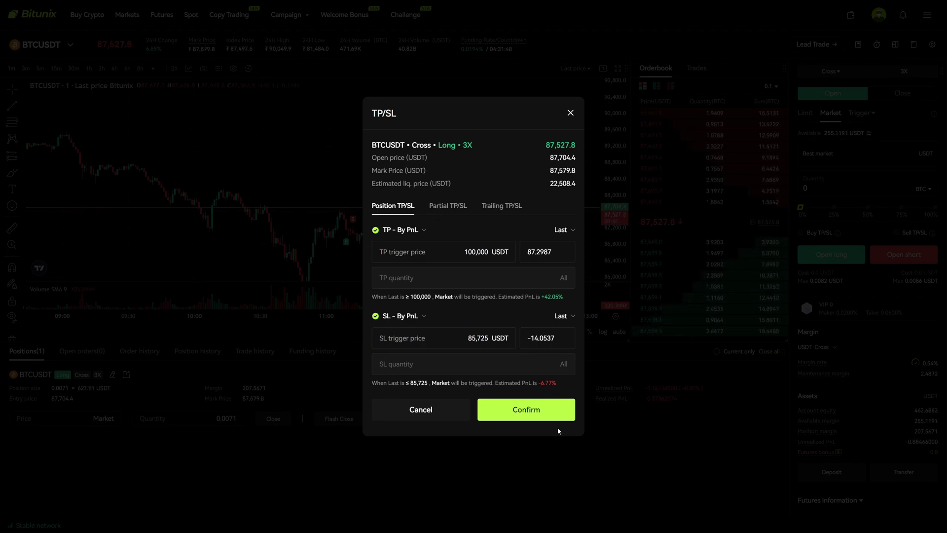
{"action": "left_click", "coordinate": [549, 417]}
{"action": "left_click", "coordinate": [543, 364]}
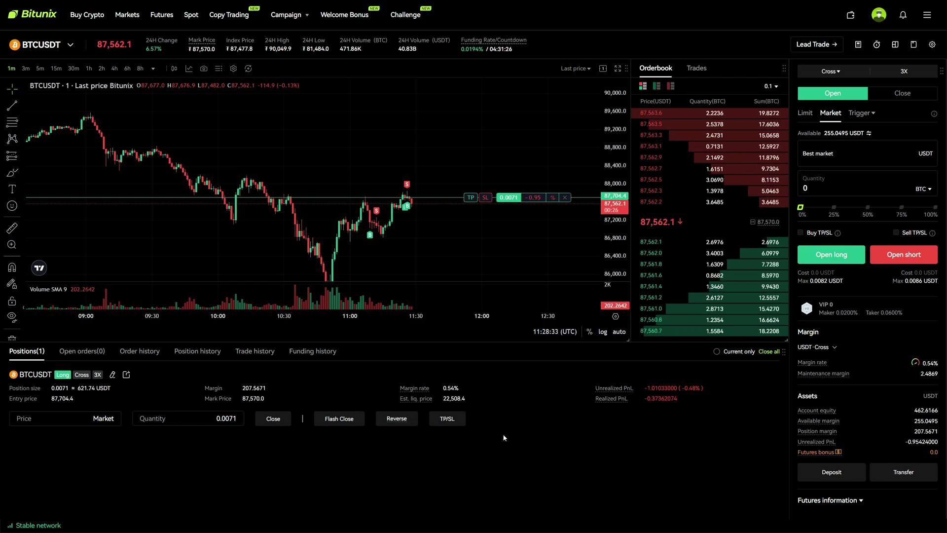
- Choose Partial TP/SL with a 100,000 take-profit covering half the position
{"action": "left_click", "coordinate": [451, 419]}
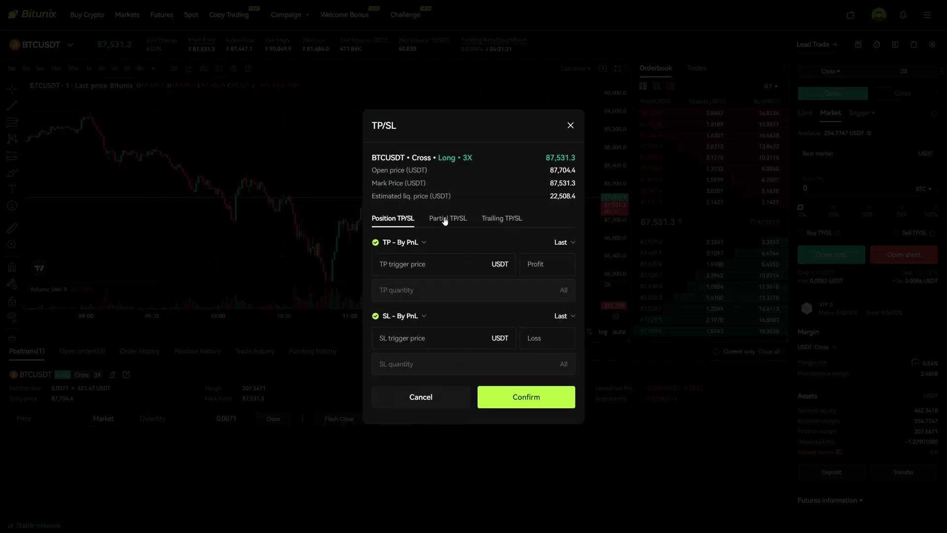
{"action": "left_click", "coordinate": [450, 218]}
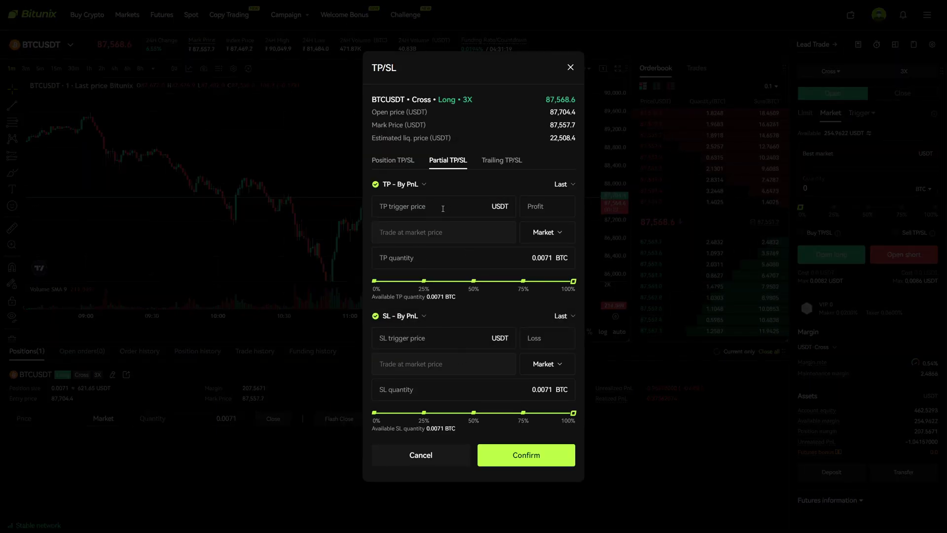
{"action": "left_click_drag", "start_coordinate": [573, 281], "coordinate": [474, 283]}
{"action": "left_click", "coordinate": [438, 215]}
{"action": "type", "text": "1000000"}
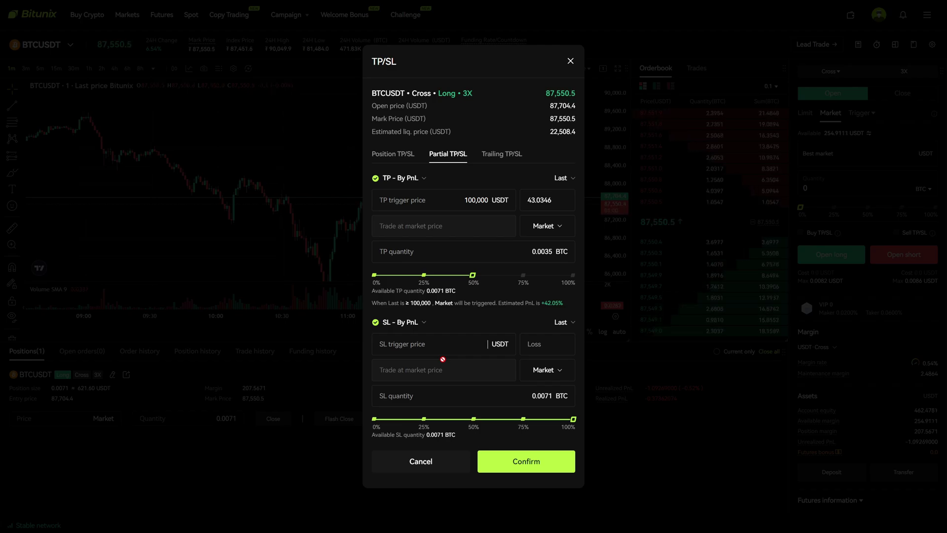
- Add an 85,000 stop-loss at 50% quantity and confirm, turning off future confirmation summaries
{"action": "type", "text": "850000"}
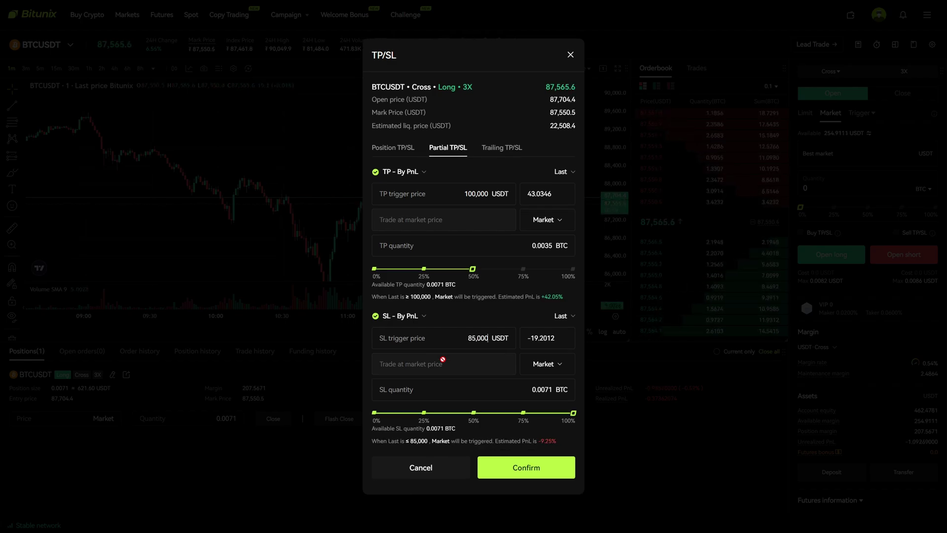
{"action": "mouse_move", "coordinate": [573, 412]}
{"action": "left_mouse_down"}
{"action": "mouse_move", "coordinate": [556, 412]}
{"action": "mouse_move", "coordinate": [575, 412]}
{"action": "left_mouse_up"}
{"action": "left_click_drag", "start_coordinate": [573, 422], "coordinate": [474, 419]}
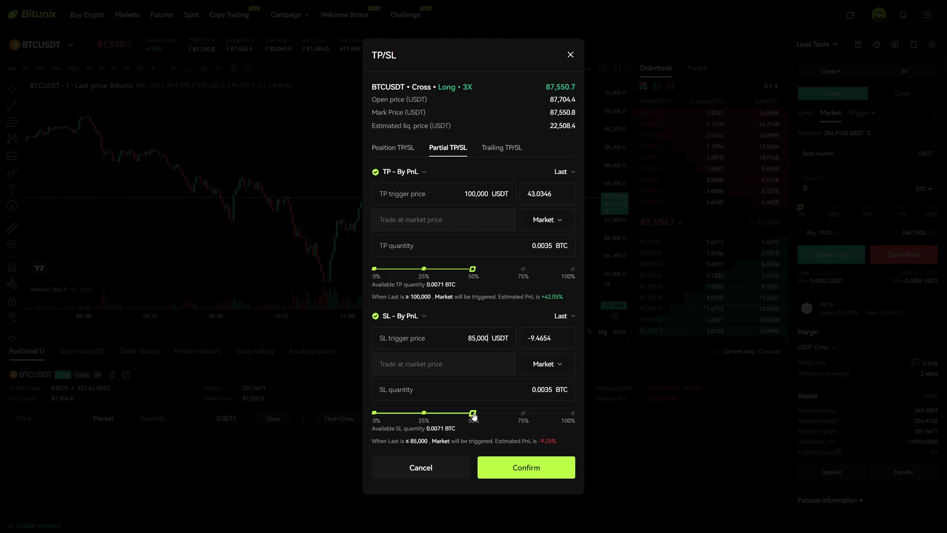
{"action": "left_click", "coordinate": [516, 466]}
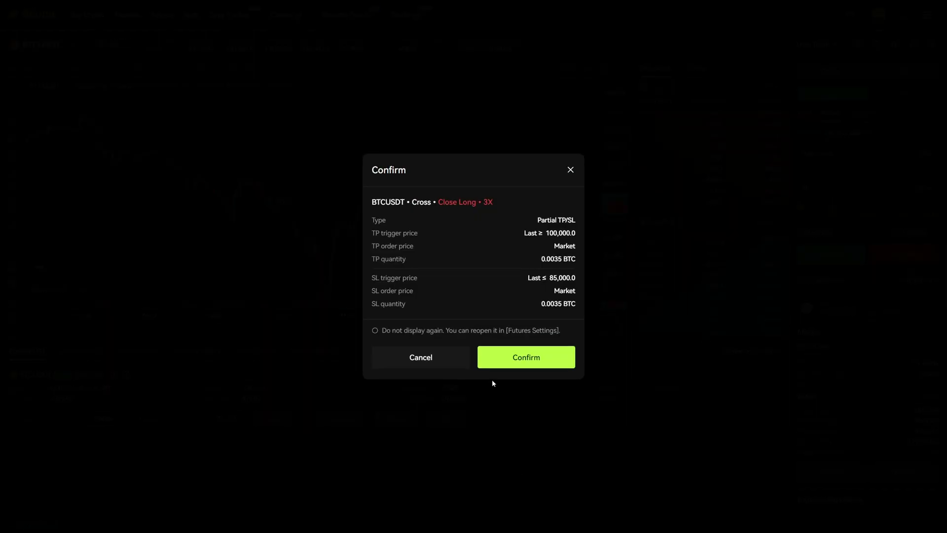
{"action": "left_click", "coordinate": [474, 334]}
{"action": "left_click", "coordinate": [508, 356]}
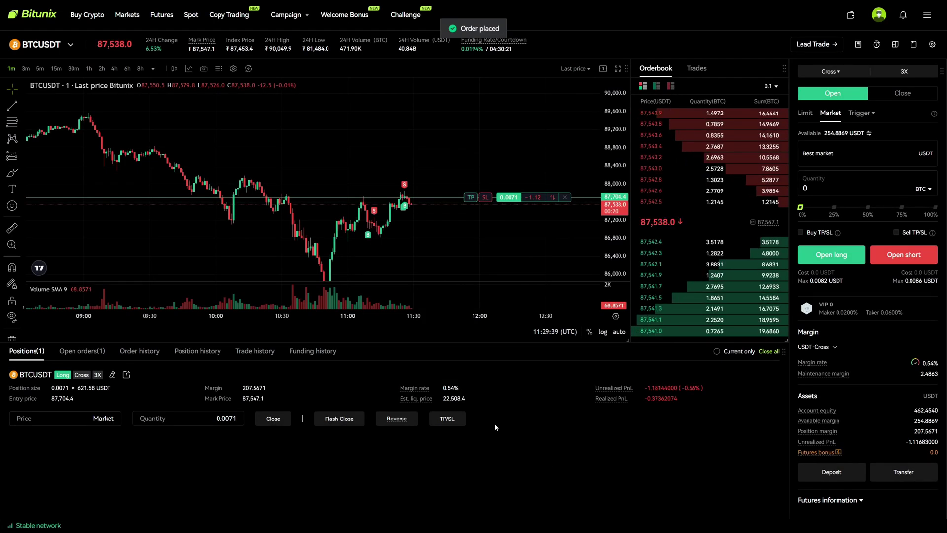
- Choose Partial TP/SL, enter take-profit 110,000 and stop-loss 84,000, and confirm for 0.0036 BTC
{"action": "left_click_drag", "start_coordinate": [612, 224], "coordinate": [613, 249]}
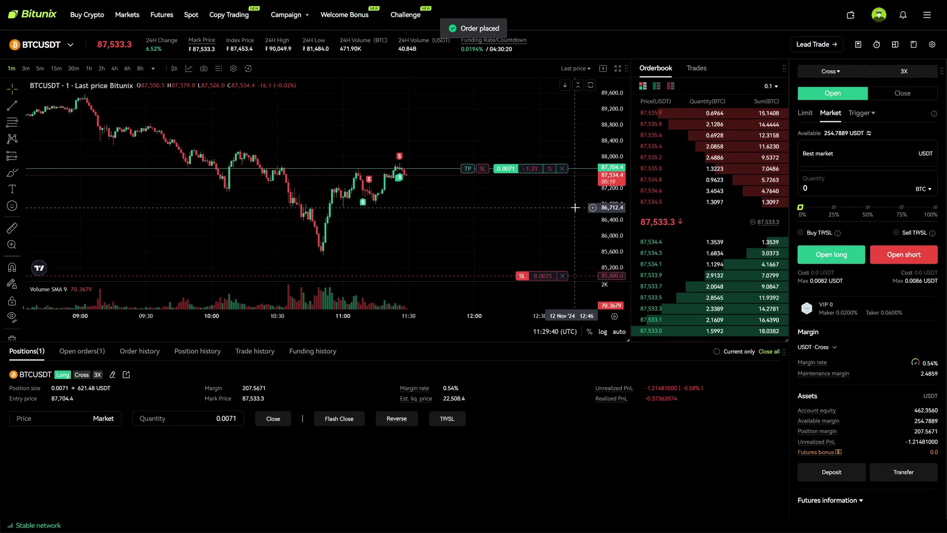
{"action": "left_click", "coordinate": [447, 418]}
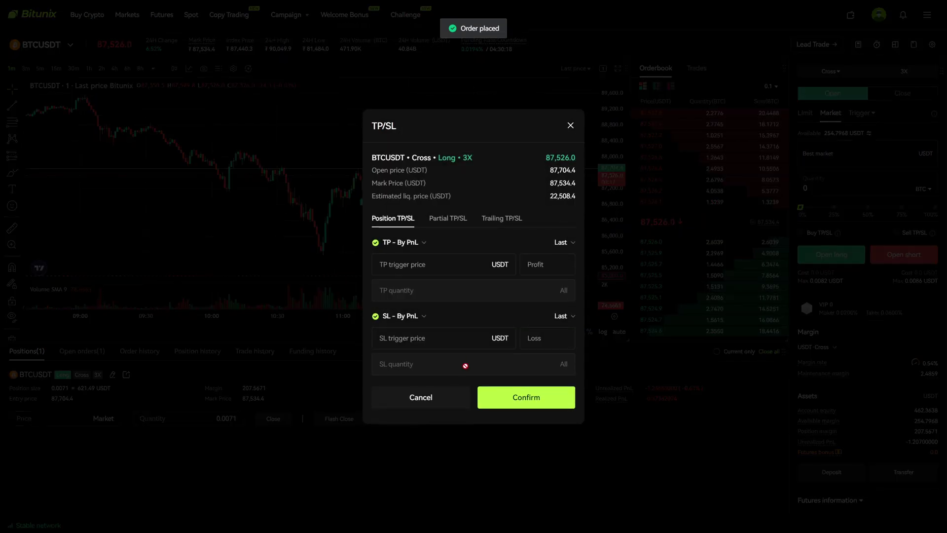
{"action": "left_click", "coordinate": [440, 219]}
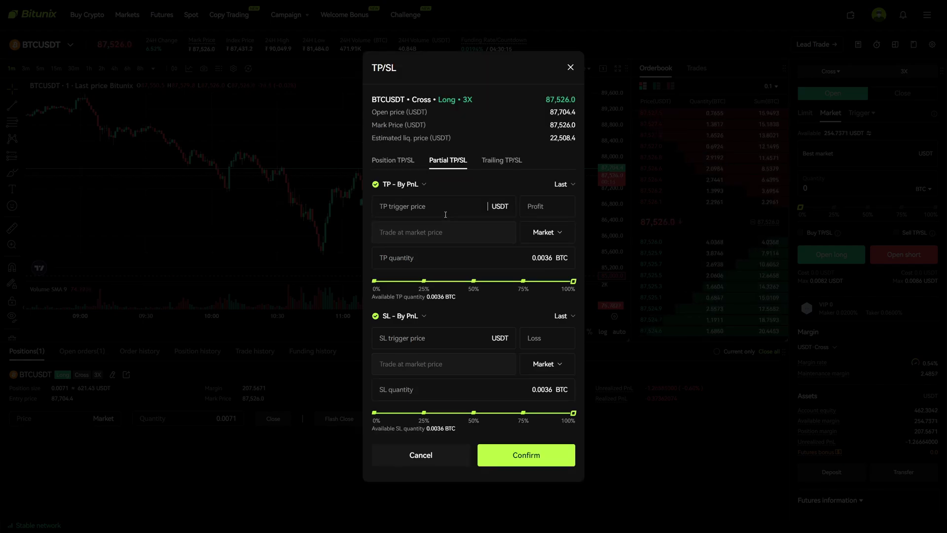
{"action": "type", "text": "11"}
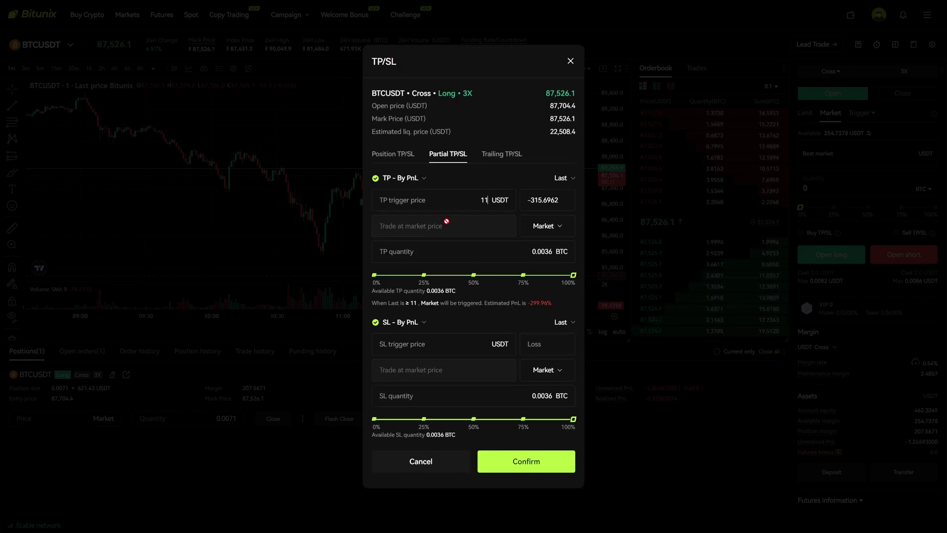
{"action": "type", "text": "0,000"}
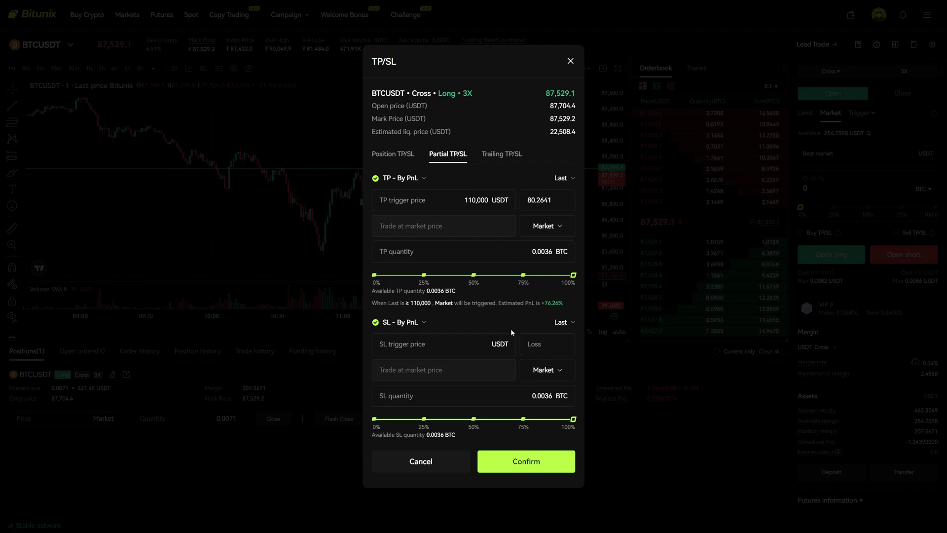
{"action": "mouse_move", "coordinate": [573, 275]}
{"action": "left_mouse_down"}
{"action": "mouse_move", "coordinate": [556, 276]}
{"action": "mouse_move", "coordinate": [576, 280]}
{"action": "left_mouse_up"}
{"action": "left_click", "coordinate": [450, 343]}
{"action": "type", "text": "840000"}
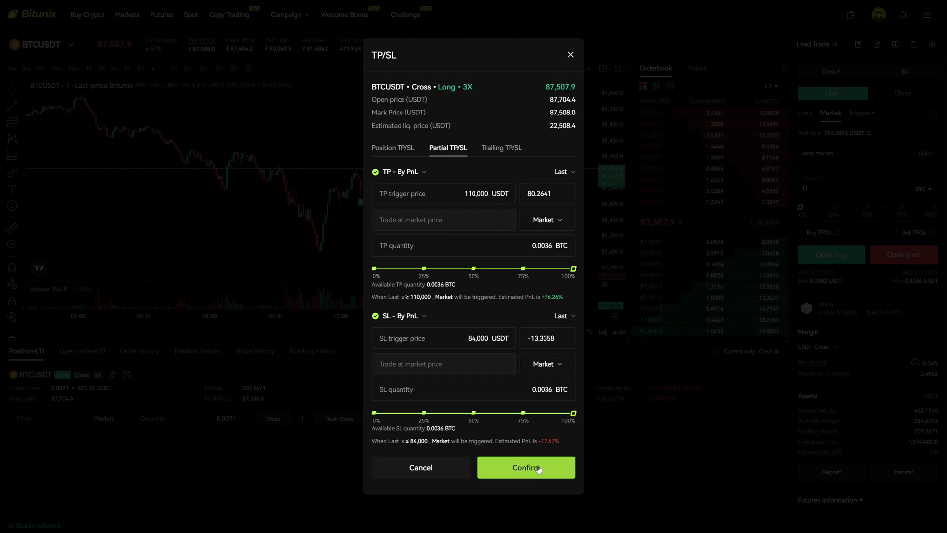
{"action": "left_click", "coordinate": [538, 468]}
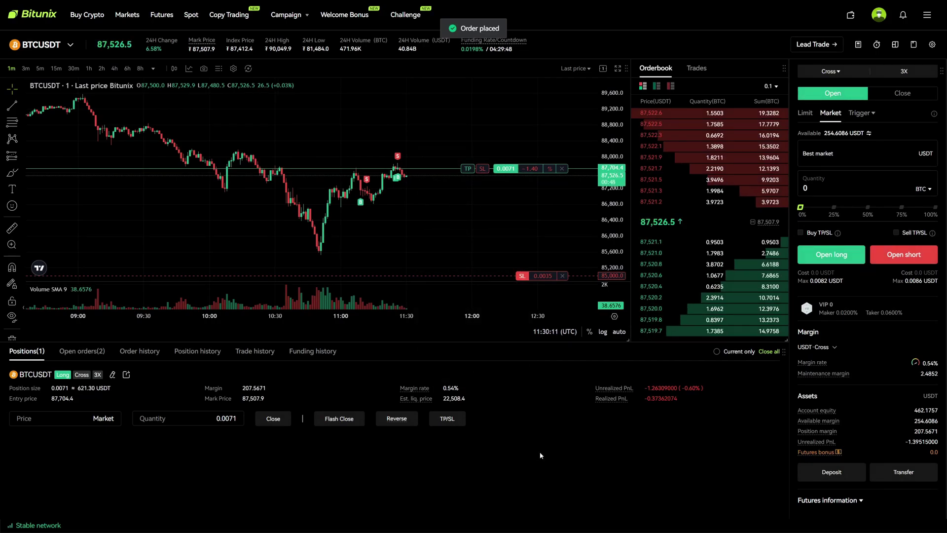
- Pan and rescale the chart to inspect the 100,000/110,000 take-profit and 84,000/85,000 stop-loss lines
{"action": "scroll", "coordinate": [540, 455], "scroll_direction": "down", "scroll_amount": 2}
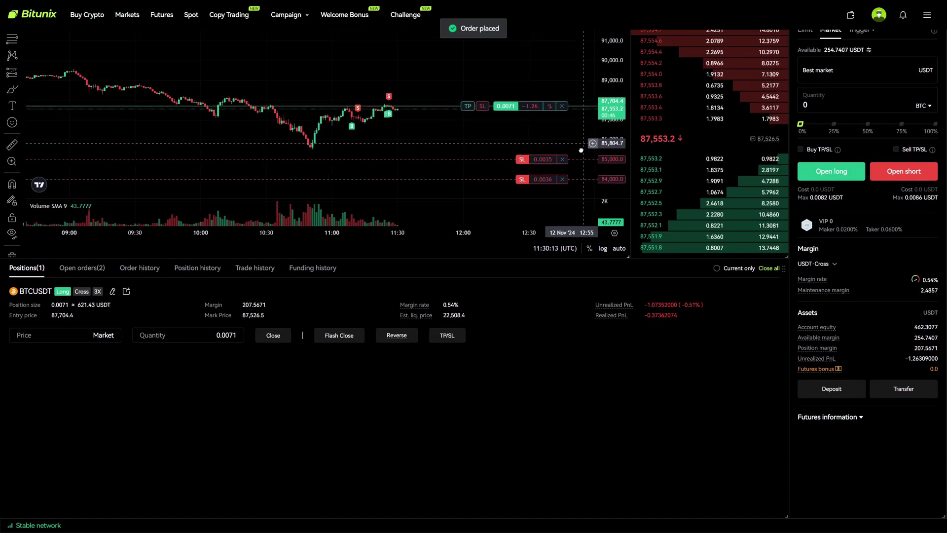
{"action": "left_click_drag", "start_coordinate": [581, 150], "coordinate": [604, 115]}
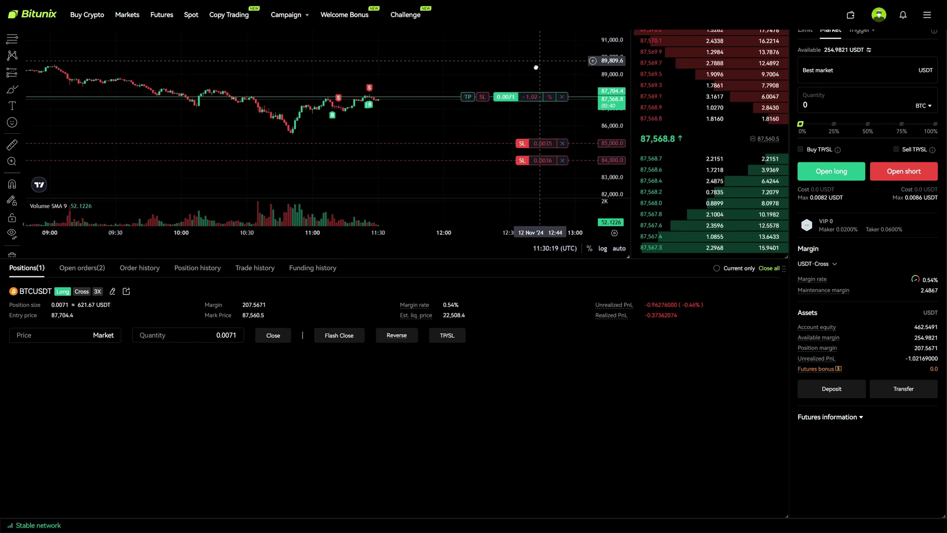
{"action": "left_click_drag", "start_coordinate": [536, 67], "coordinate": [491, 167]}
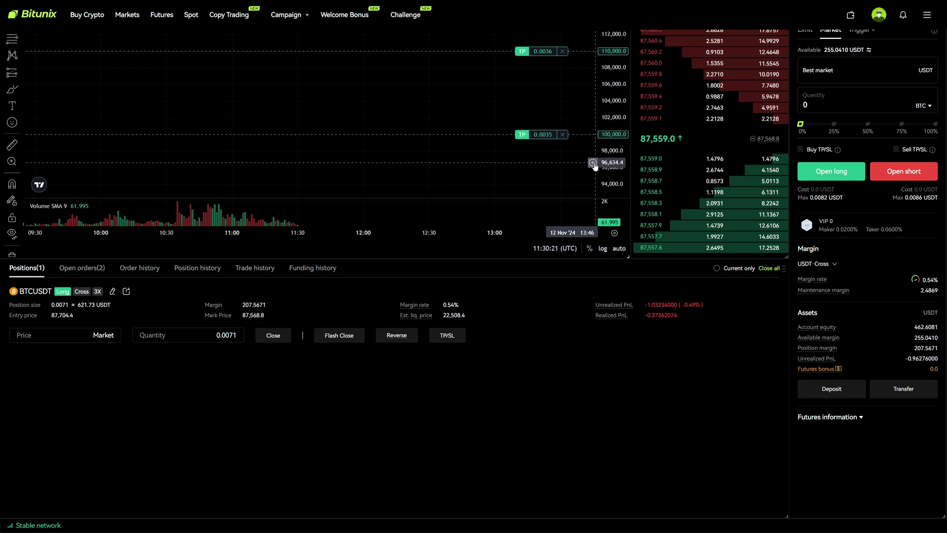
{"action": "left_click_drag", "start_coordinate": [594, 166], "coordinate": [569, 199]}
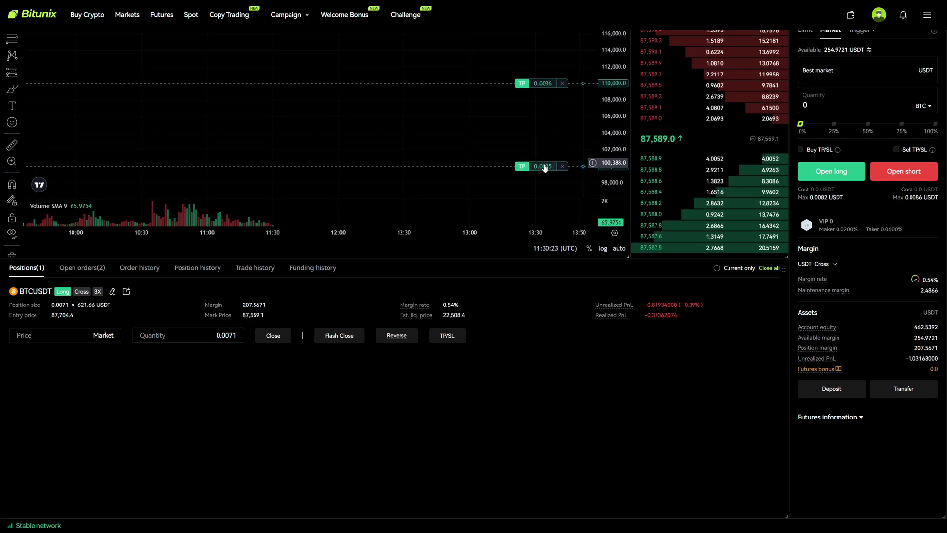
{"action": "left_click_drag", "start_coordinate": [545, 167], "coordinate": [486, 187]}
{"action": "right_click", "coordinate": [612, 55]}
{"action": "left_click", "coordinate": [545, 82]}
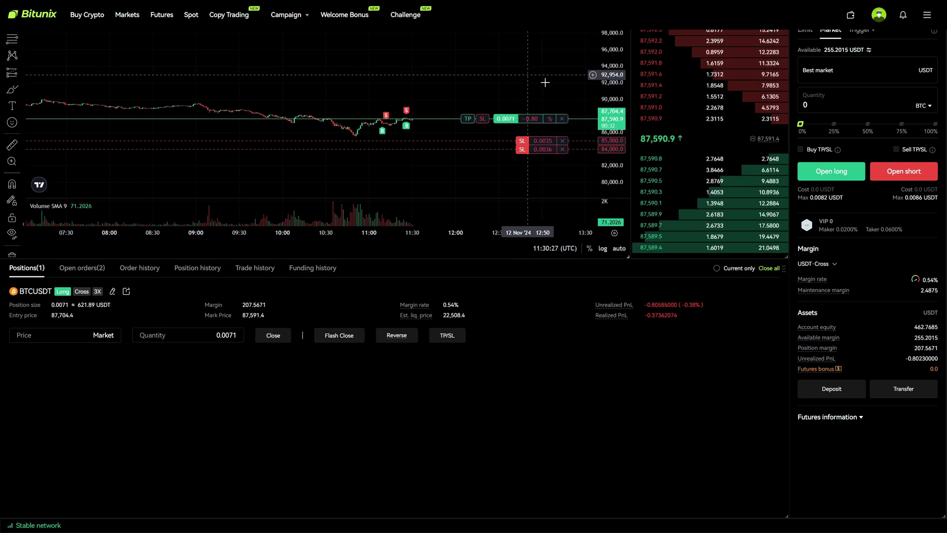
{"action": "scroll", "coordinate": [545, 83], "scroll_direction": "down", "scroll_amount": 3}
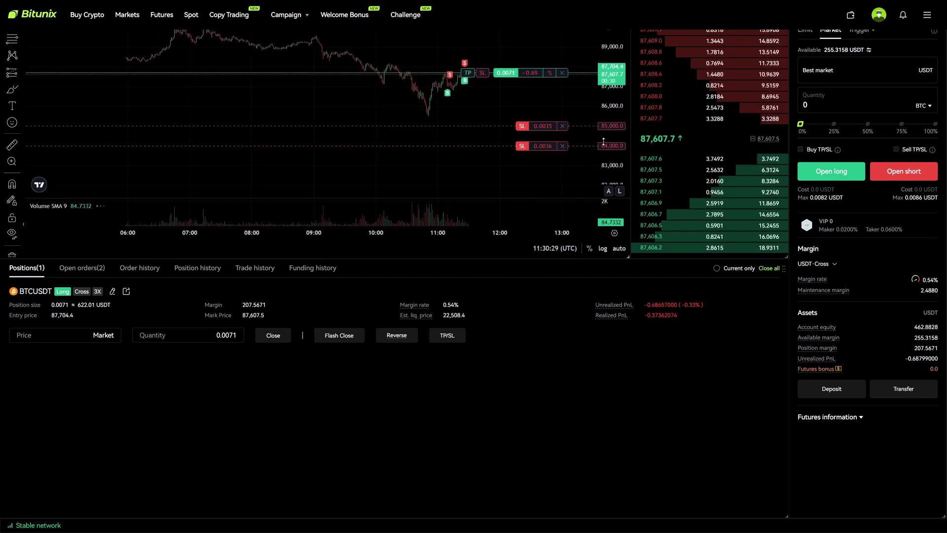
{"action": "left_click_drag", "start_coordinate": [603, 141], "coordinate": [549, 84]}
{"action": "scroll", "coordinate": [490, 91], "scroll_direction": "up", "scroll_amount": 2}
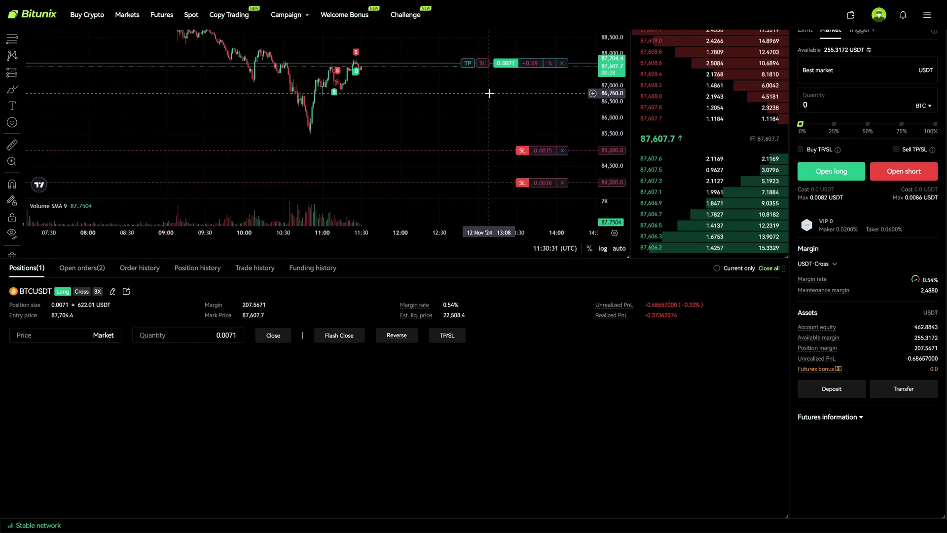
{"action": "scroll", "coordinate": [573, 341], "scroll_direction": "up", "scroll_amount": 2}
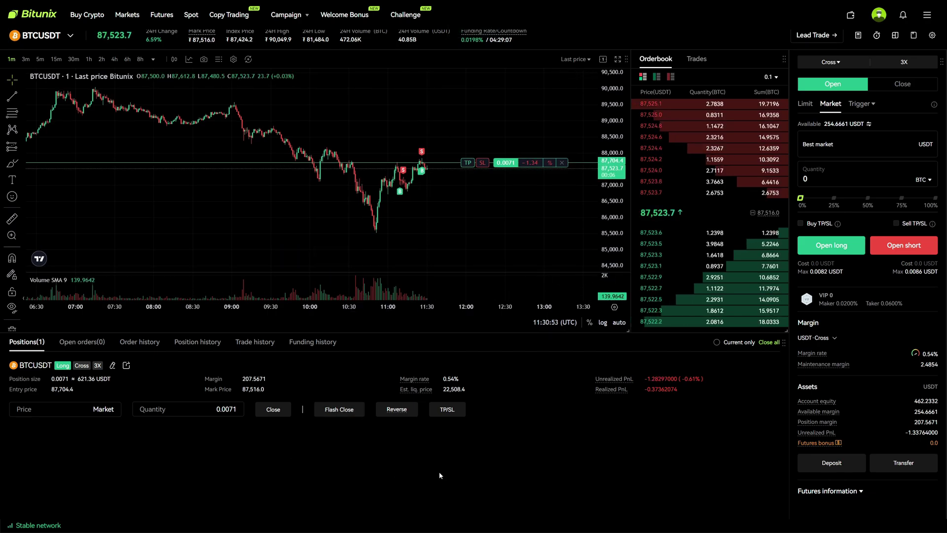
- Choose Trailing TP/SL with an activation price of 90,000 and a 1% pullback rate
{"action": "left_click_drag", "start_coordinate": [457, 409], "coordinate": [431, 410]}
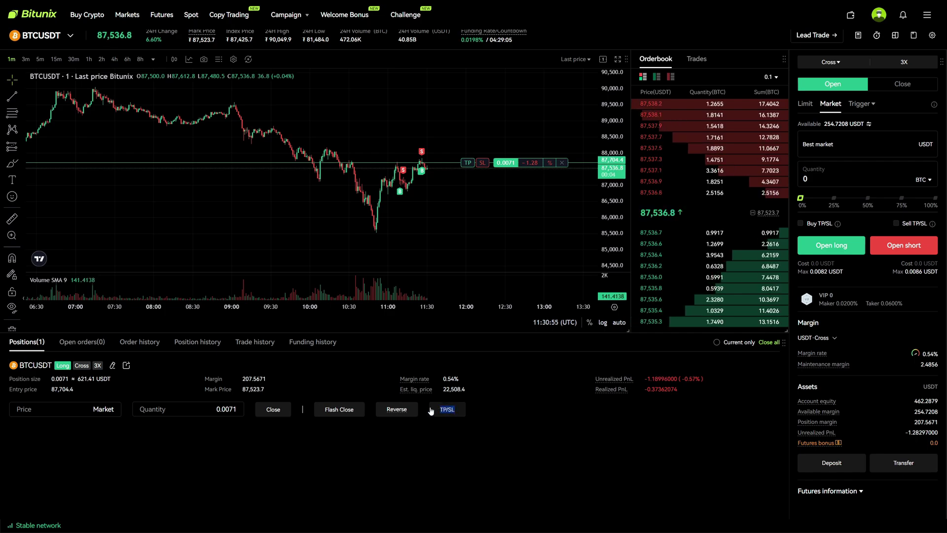
{"action": "left_click", "coordinate": [452, 410]}
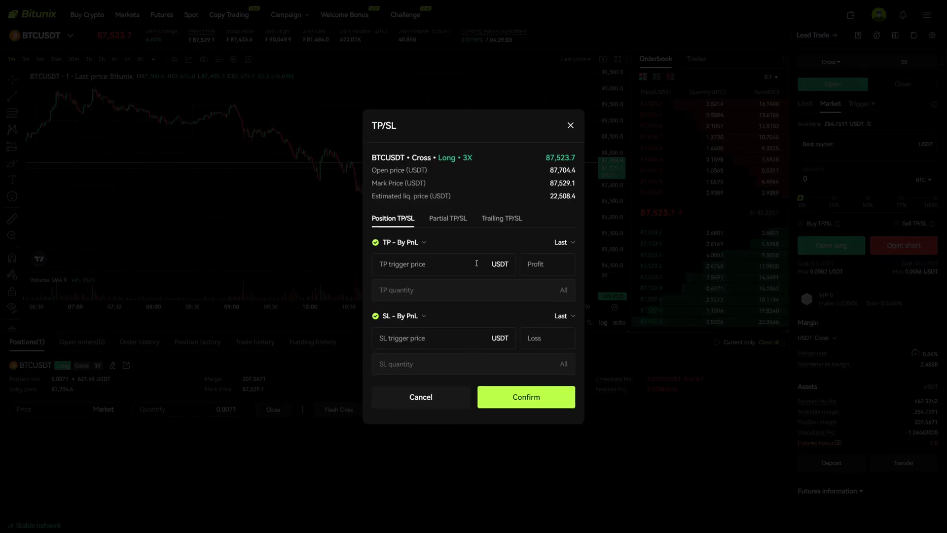
{"action": "left_click", "coordinate": [503, 218]}
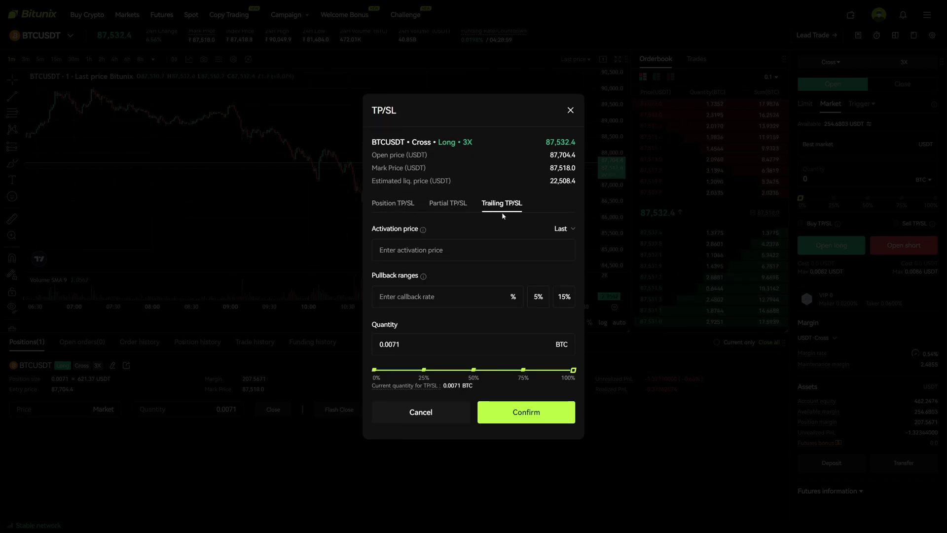
{"action": "left_click", "coordinate": [504, 241]}
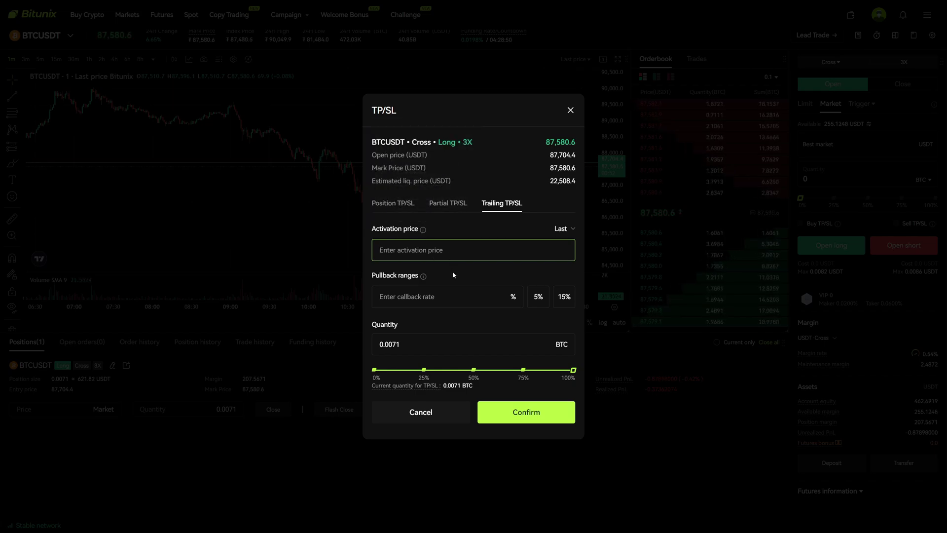
{"action": "type", "text": "900000"}
{"action": "left_click", "coordinate": [442, 297]}
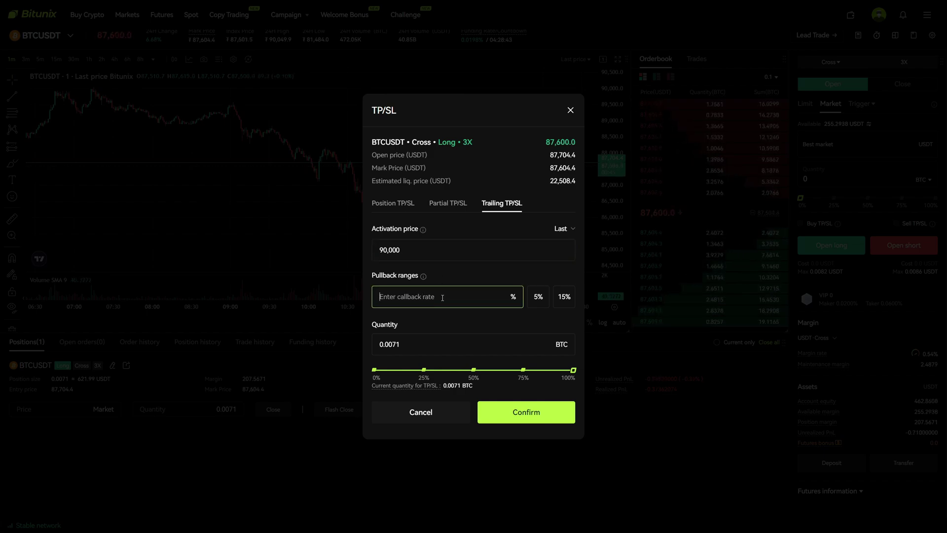
{"action": "type", "text": "1"}
- Set the trailing order to cover the full 0.0071 BTC and confirm it
{"action": "left_click", "coordinate": [574, 371]}
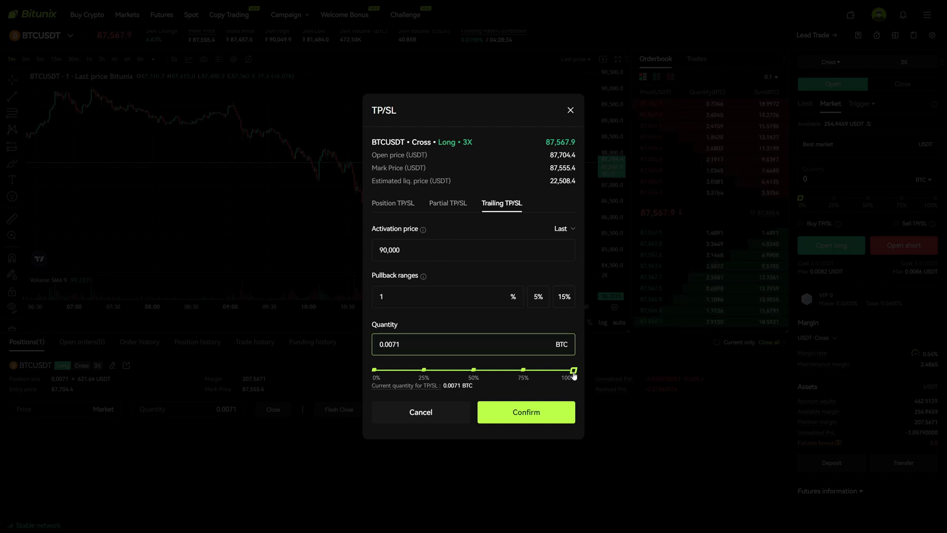
{"action": "mouse_move", "coordinate": [573, 374]}
{"action": "left_mouse_down"}
{"action": "mouse_move", "coordinate": [467, 374]}
{"action": "mouse_move", "coordinate": [574, 385]}
{"action": "left_mouse_up"}
{"action": "left_click", "coordinate": [507, 413]}
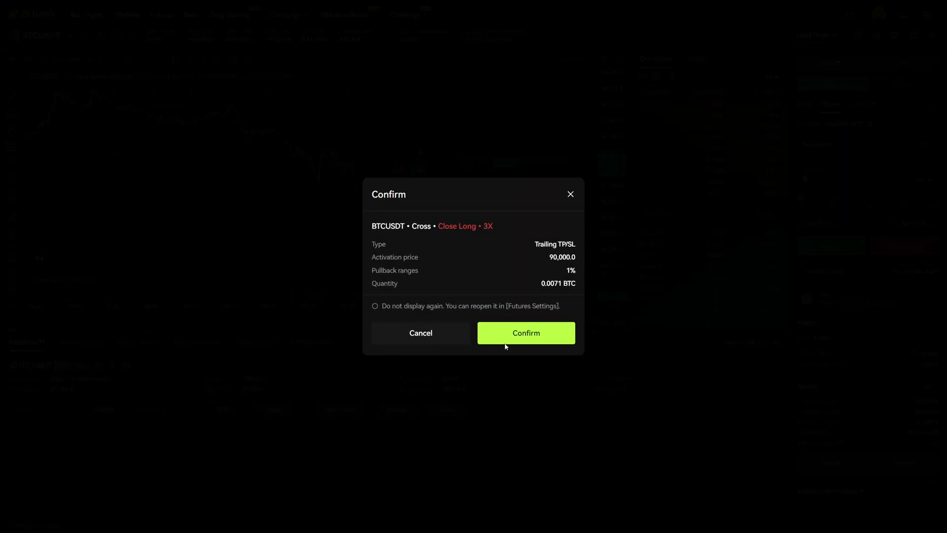
{"action": "left_click", "coordinate": [522, 333]}
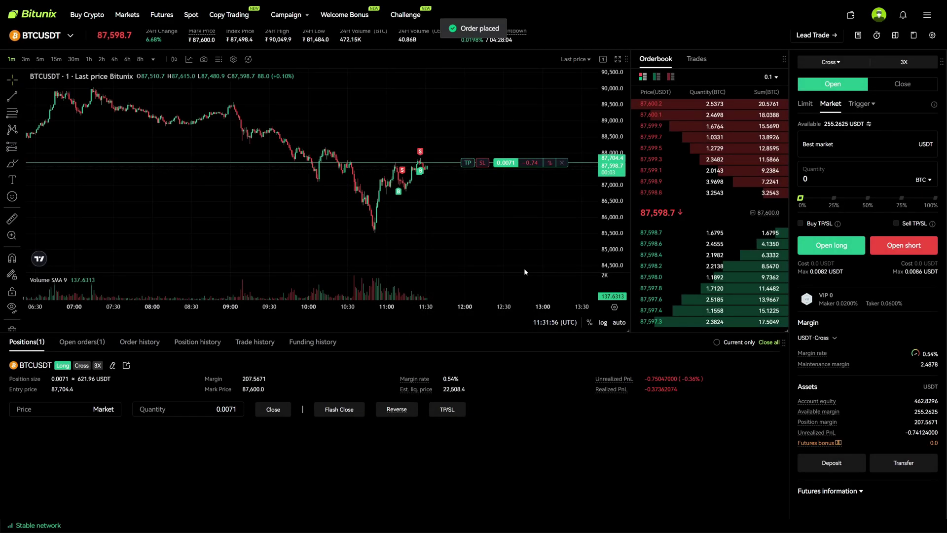
- List the open TP/SL orders and review the 120,000/60,000 order in the editor without changes
{"action": "left_click_drag", "start_coordinate": [541, 240], "coordinate": [619, 264]}
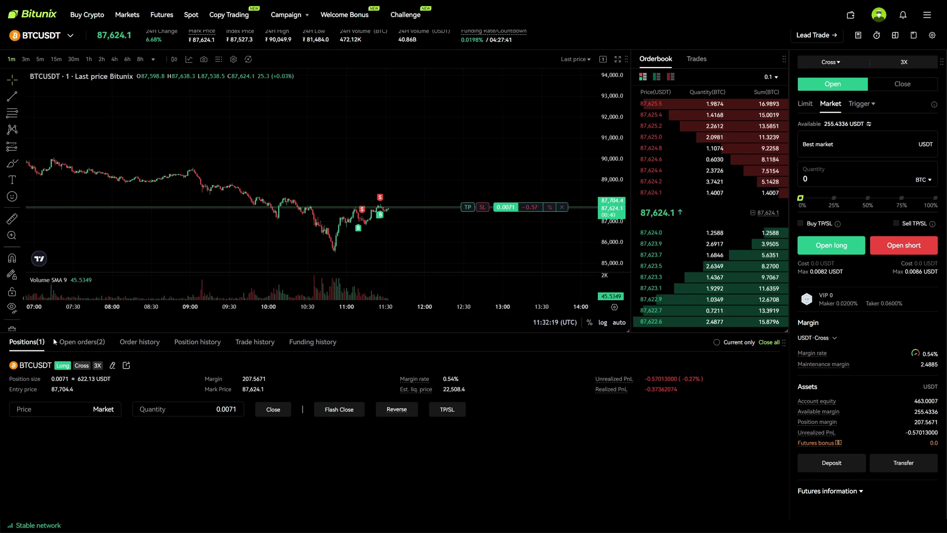
{"action": "left_click_drag", "start_coordinate": [79, 343], "coordinate": [102, 347]}
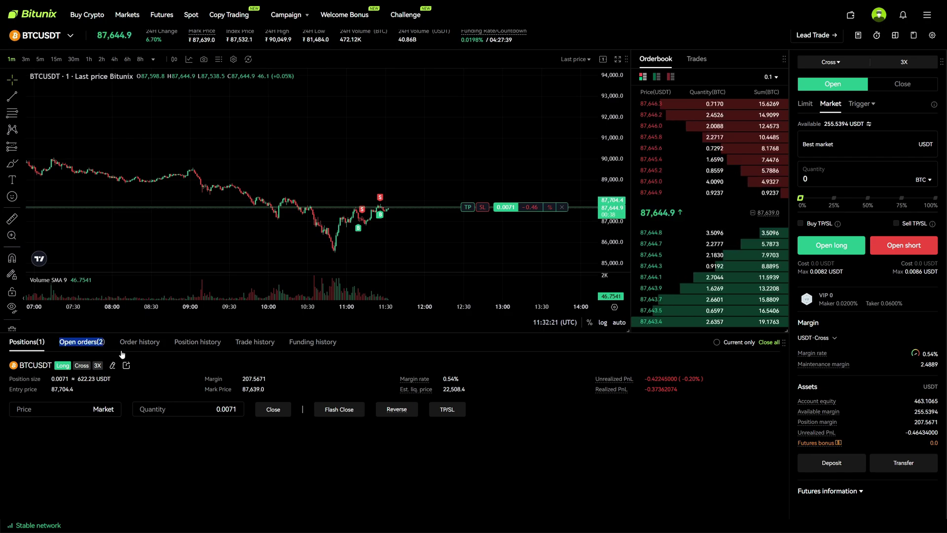
{"action": "left_click", "coordinate": [160, 359]}
{"action": "left_click", "coordinate": [100, 347]}
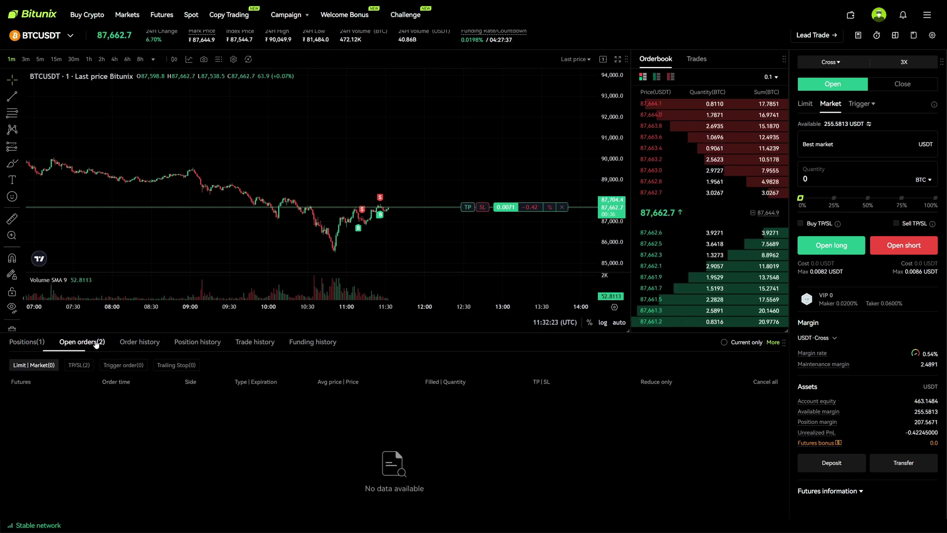
{"action": "left_click", "coordinate": [77, 367]}
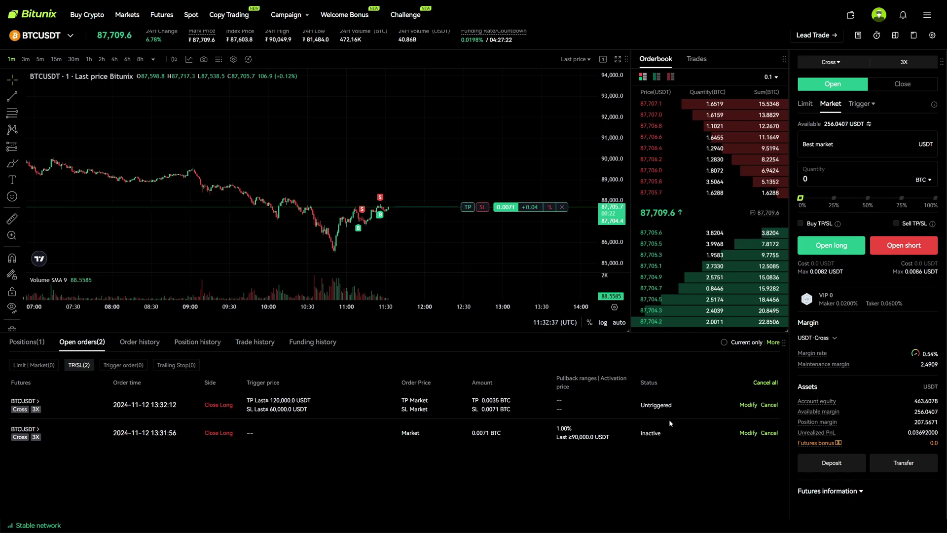
{"action": "double_click", "coordinate": [749, 405]}
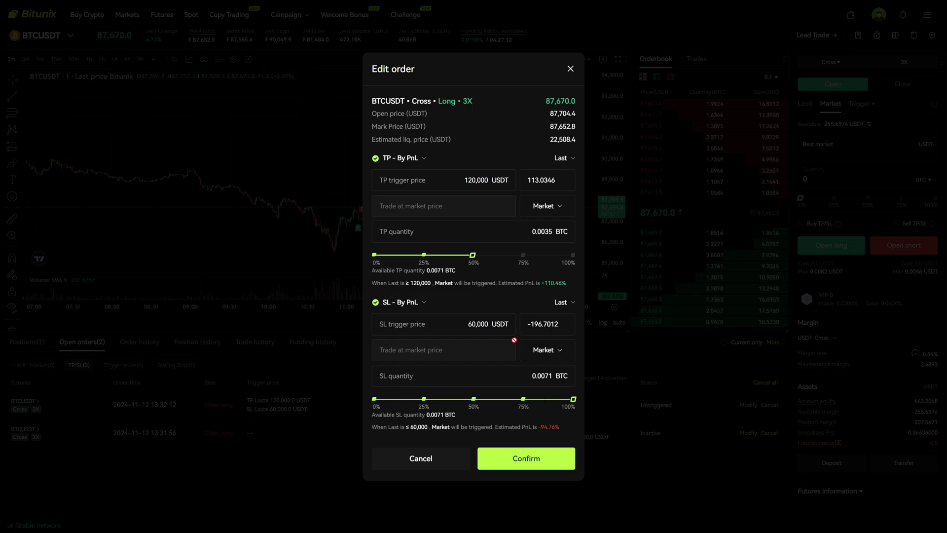
{"action": "left_click", "coordinate": [571, 70]}
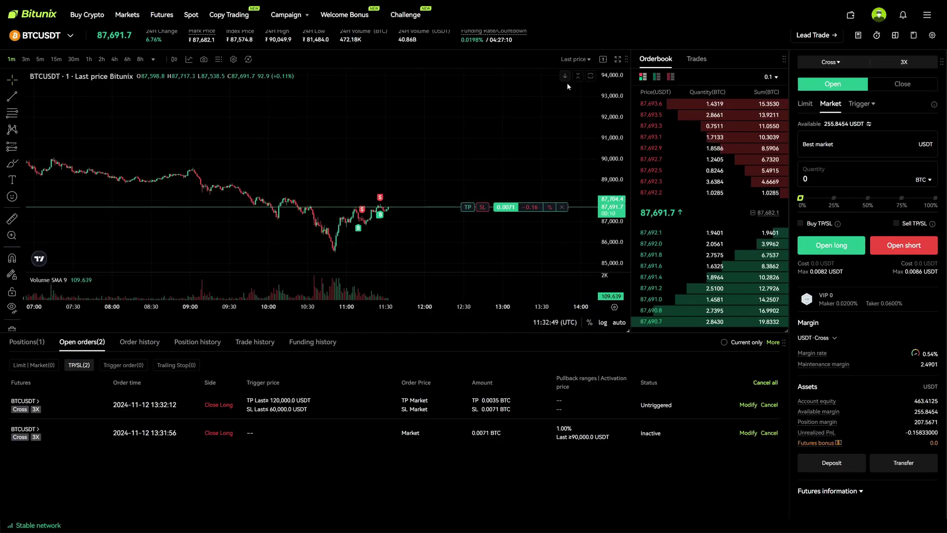
- Cancel all TP/SL orders, then close the 0.0071 BTC BTCUSDT long position at market
{"action": "left_click", "coordinate": [764, 383]}
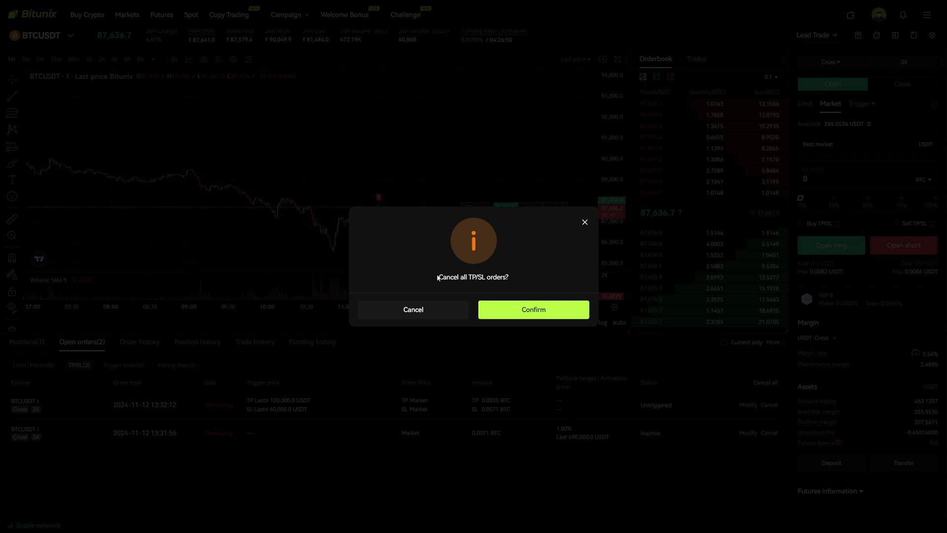
{"action": "left_click", "coordinate": [558, 311]}
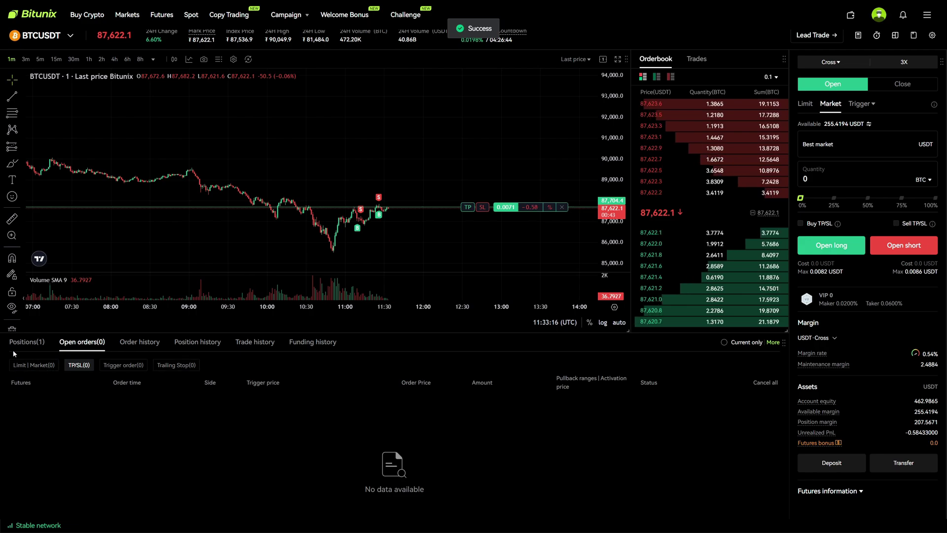
{"action": "left_click", "coordinate": [26, 341]}
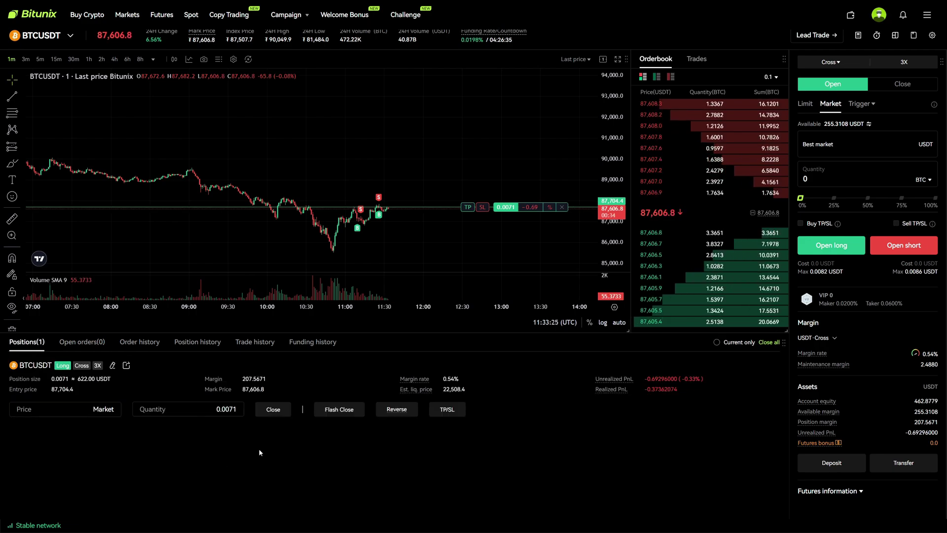
{"action": "left_click", "coordinate": [270, 410]}
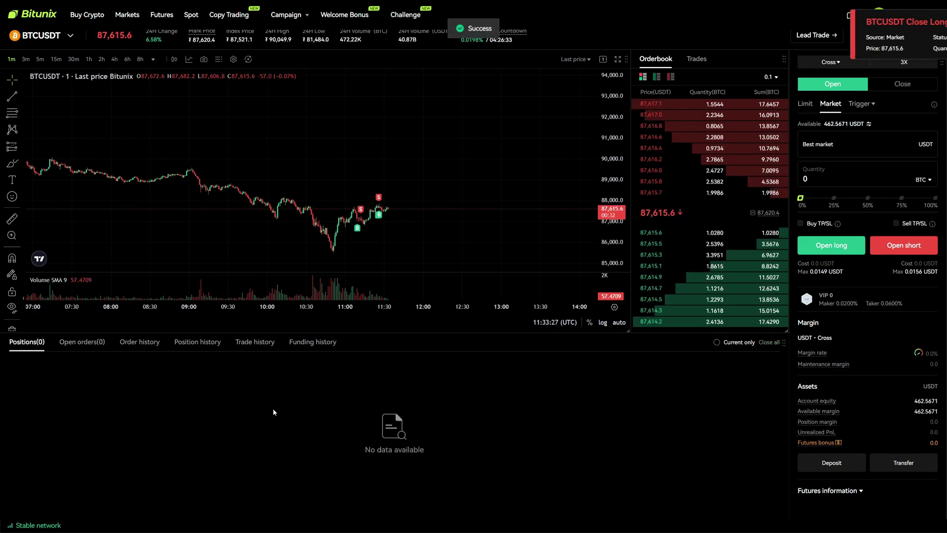
{"action": "scroll", "coordinate": [500, 223], "scroll_direction": "left", "scroll_amount": 1}
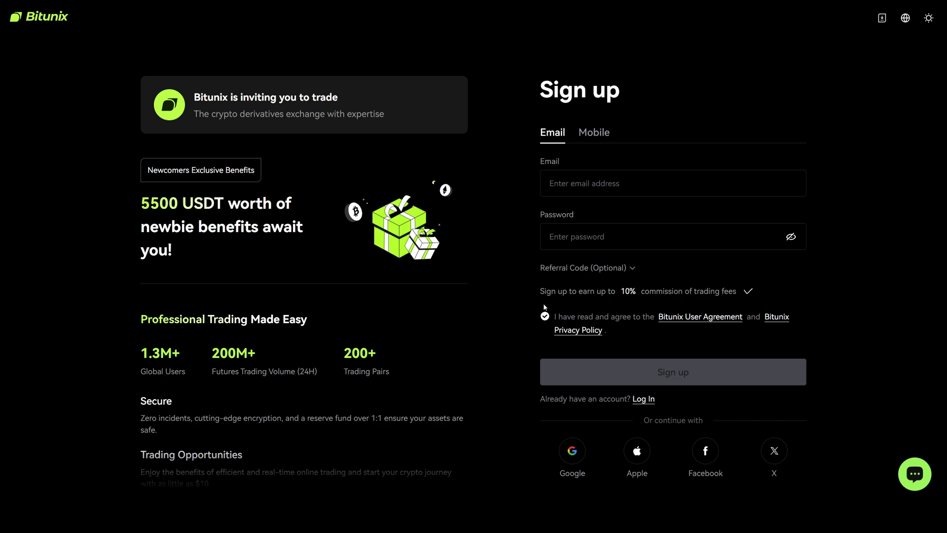
- Open the optional Referral Code field on the sign-up form to show 10OFF and the 10% fee offer
{"action": "left_click_drag", "start_coordinate": [538, 292], "coordinate": [733, 291]}
{"action": "left_click", "coordinate": [736, 292]}
{"action": "left_click", "coordinate": [559, 269]}
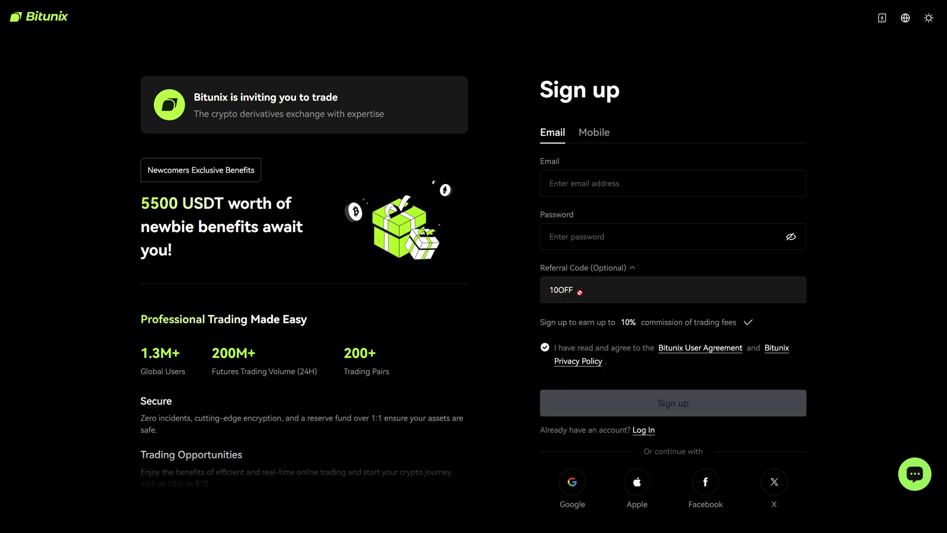
{"action": "left_click_drag", "start_coordinate": [539, 324], "coordinate": [737, 332]}
{"action": "left_click", "coordinate": [748, 322]}
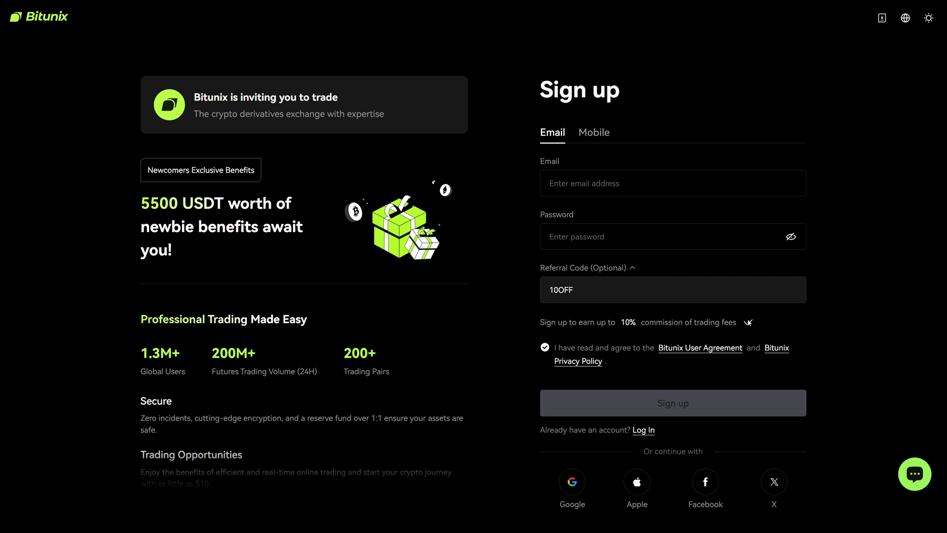